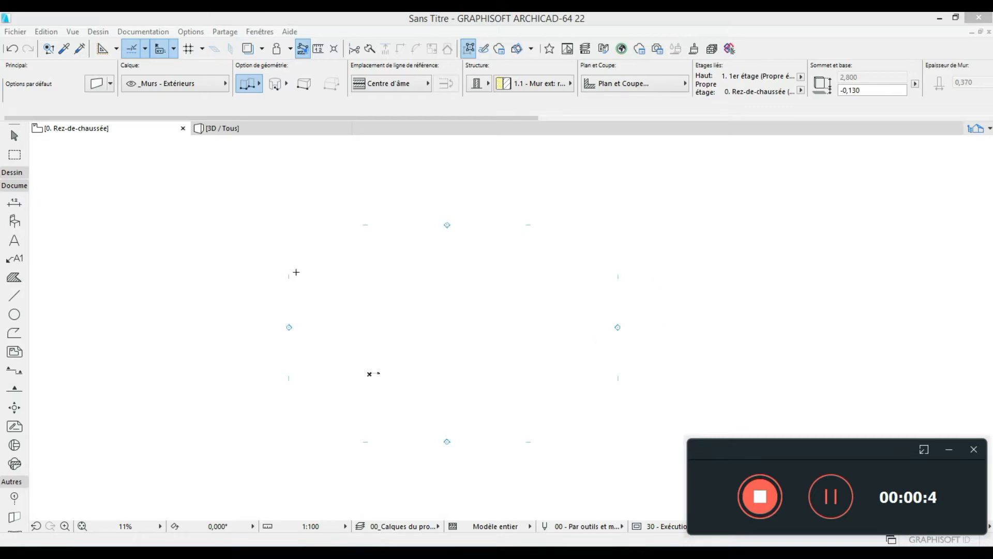
left_click(365, 264)
scroll(383, 268, "down", 2)
scroll(391, 265, "up", 4)
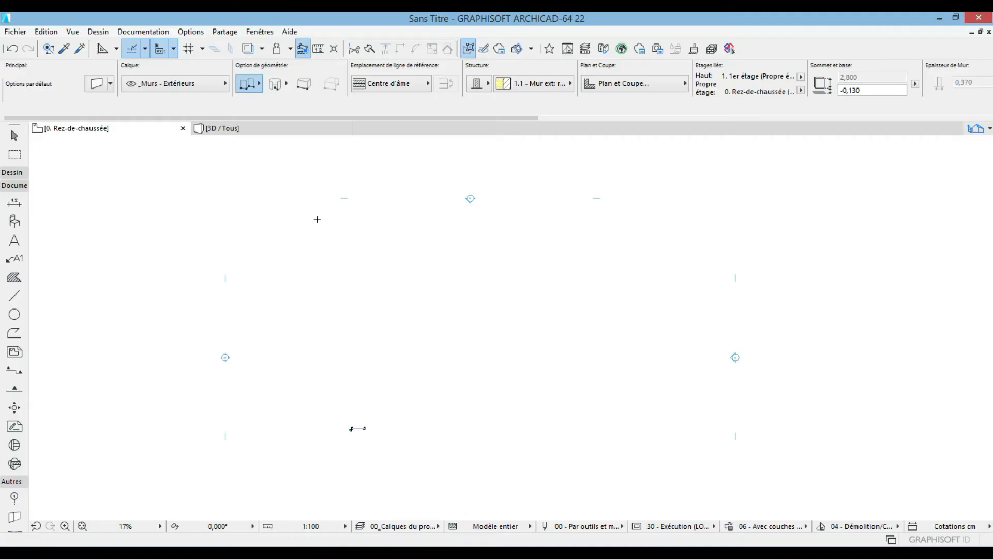
scroll(368, 241, "down", 1)
scroll(440, 209, "up", 2)
Step: Choose the Plan Naro dwg file from the desktop's DWG-PDF folder for placement as an external drawing
left_click(22, 35)
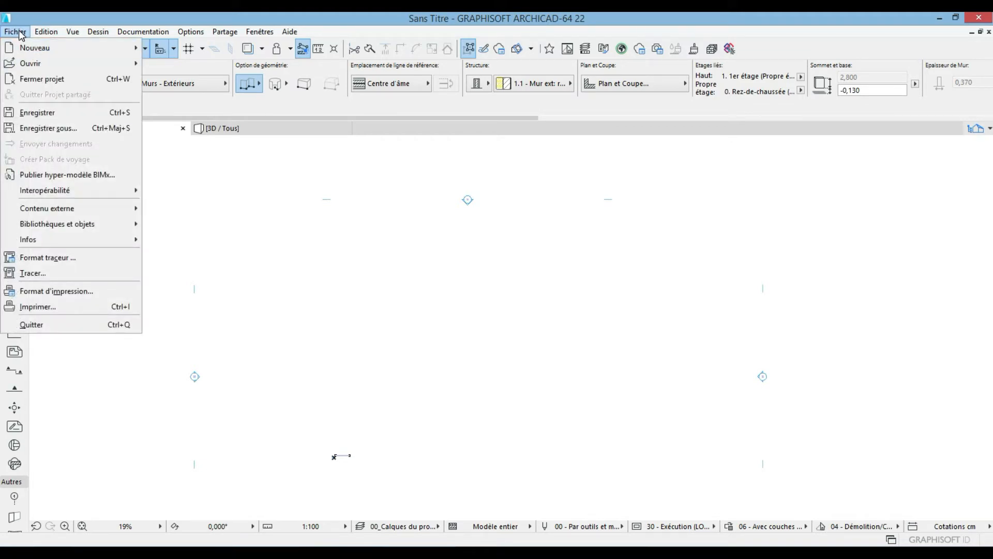
mouse_move(46, 213)
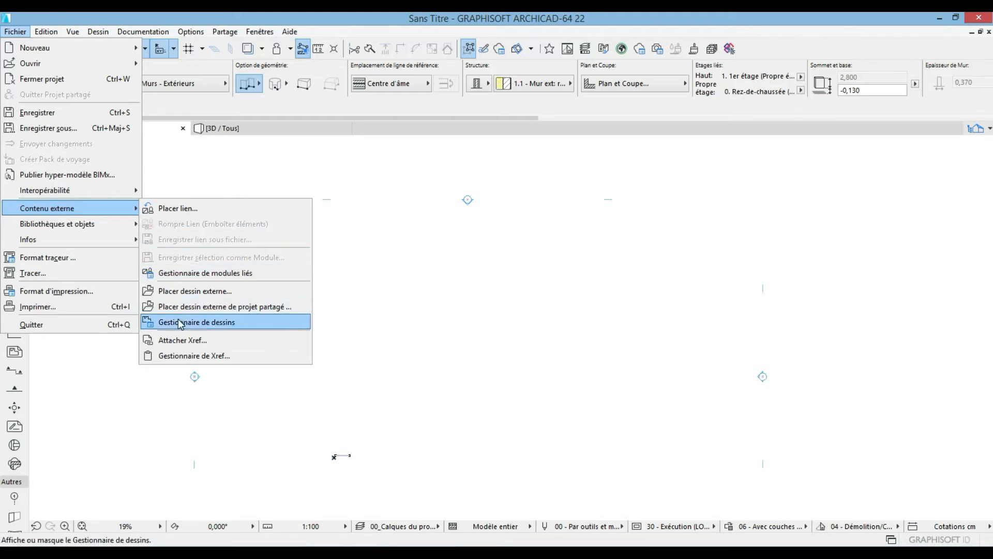
left_click(188, 293)
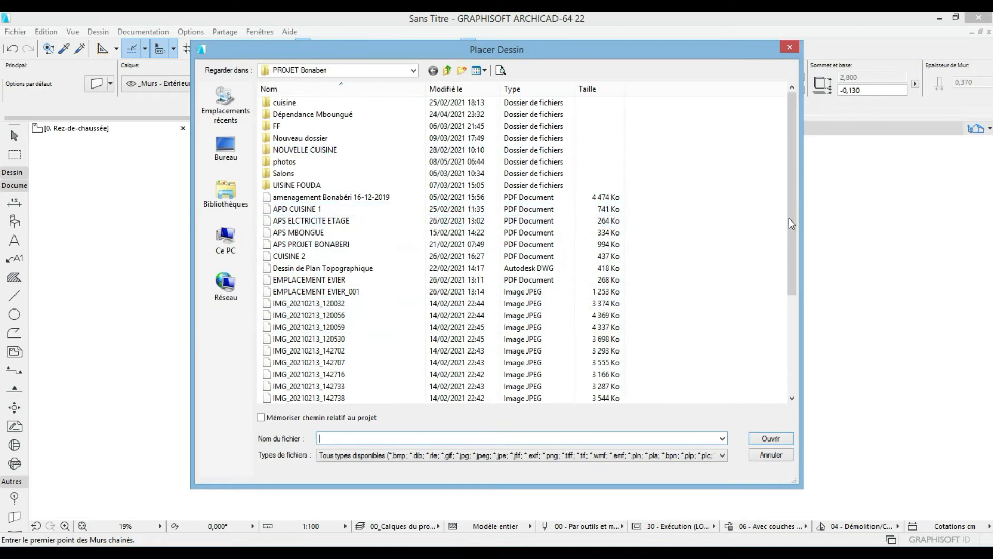
left_click_drag(793, 195, 791, 310)
left_click_drag(794, 268, 792, 199)
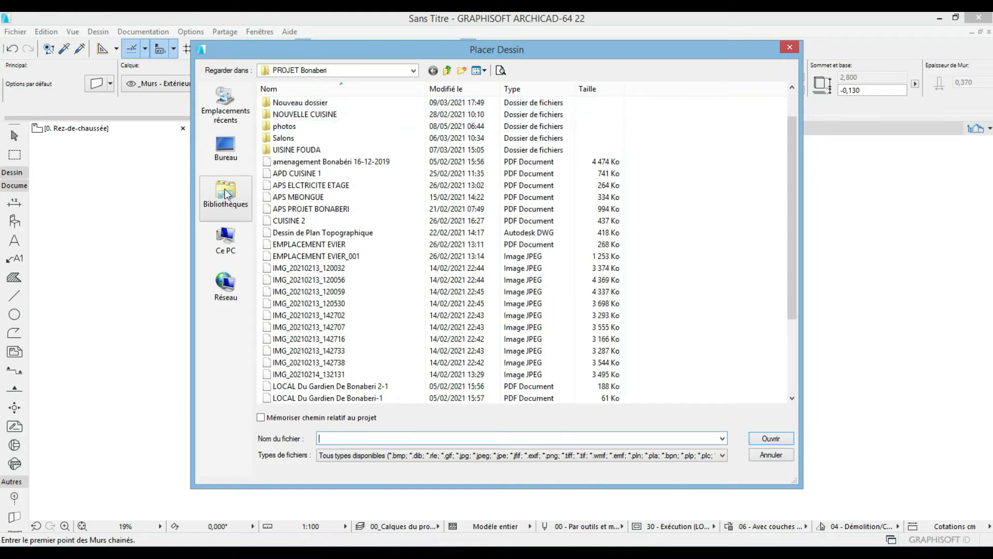
left_click(226, 147)
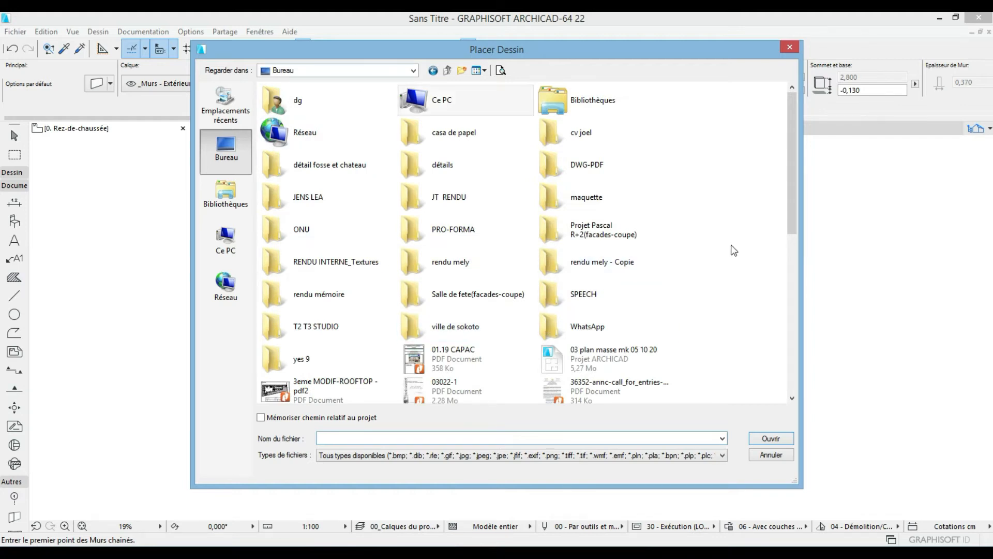
mouse_move(789, 216)
left_mouse_down()
mouse_move(795, 382)
mouse_move(790, 216)
left_mouse_up()
double_click(588, 168)
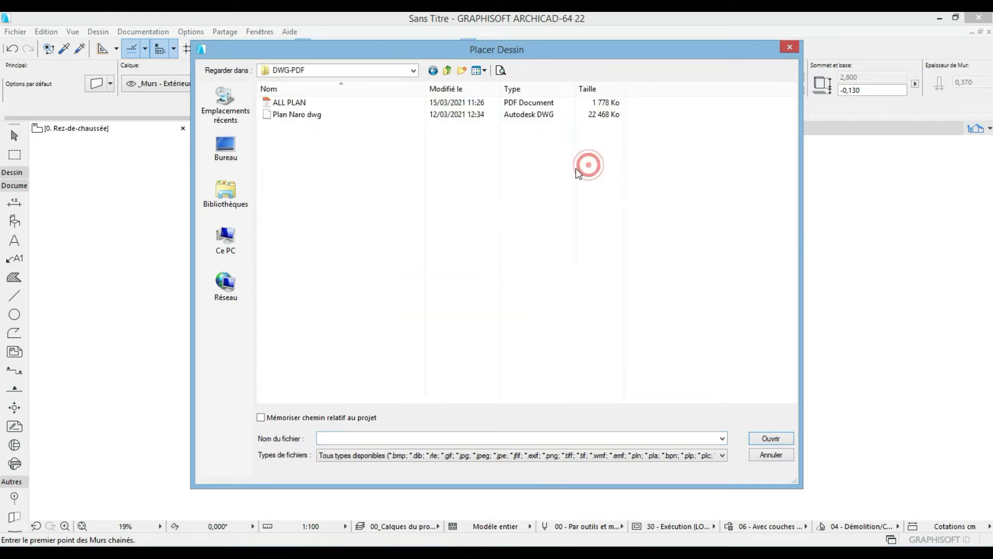
left_click(300, 116)
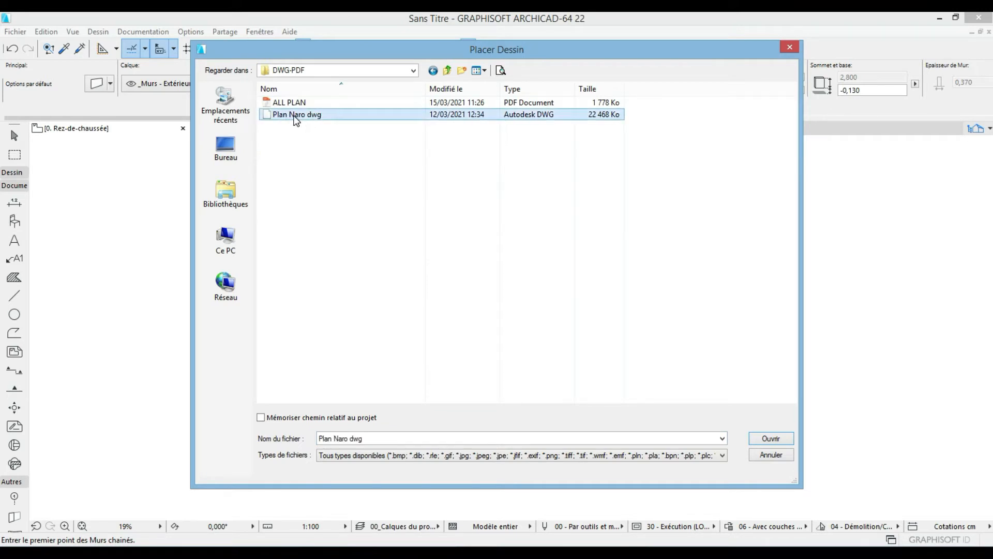
left_click(773, 441)
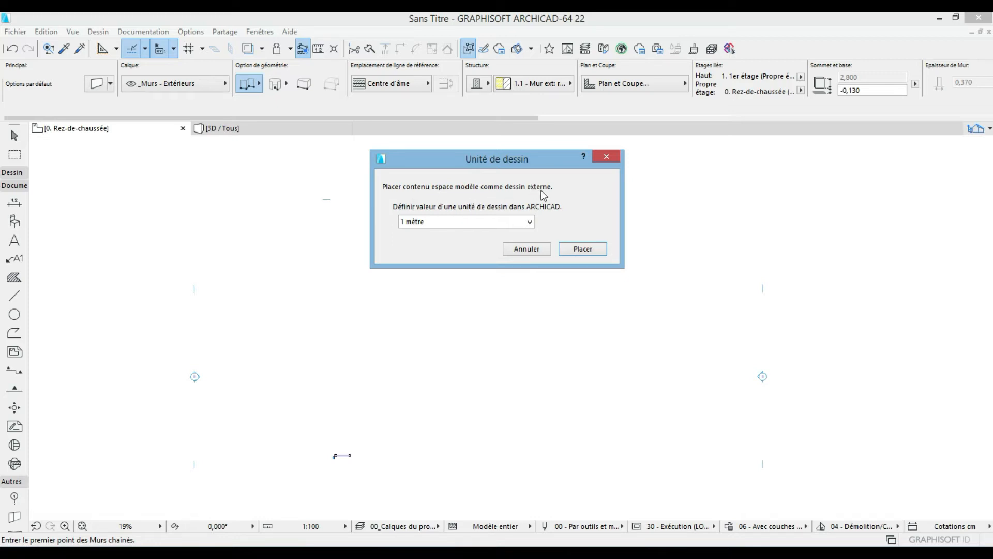
Step: Set the drawing unit to 1 mètre and accept it for placing the DWG's model space content
left_click(531, 223)
left_click(530, 223)
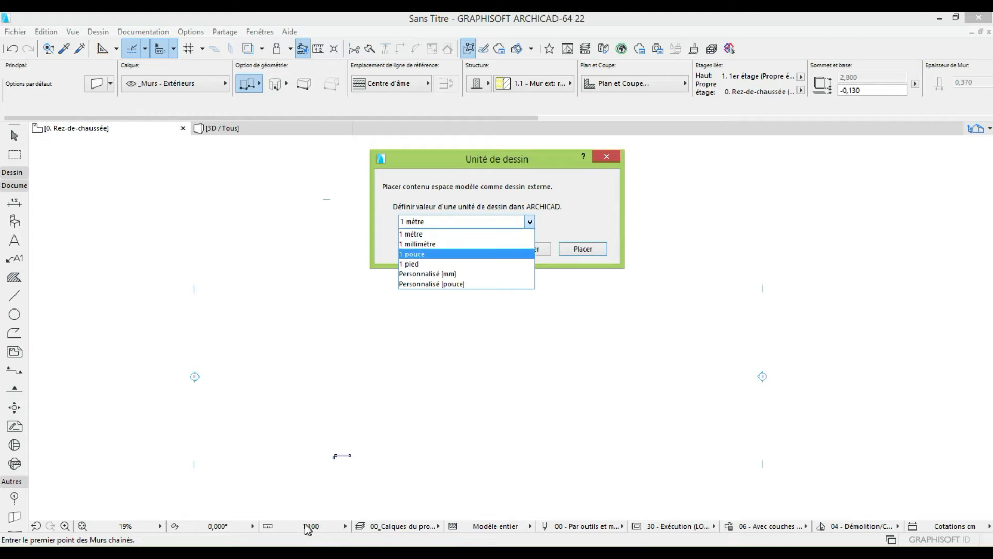
left_click(435, 244)
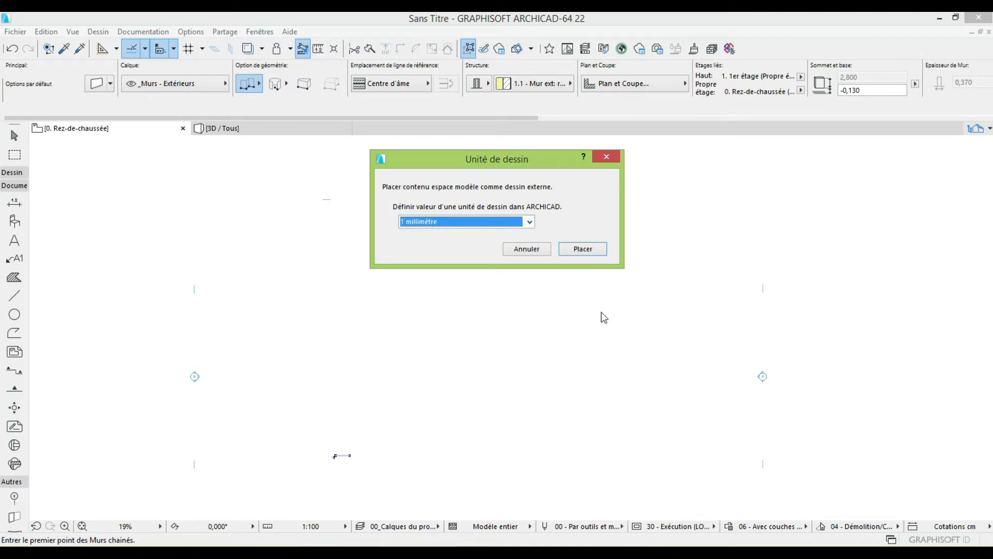
left_click(530, 222)
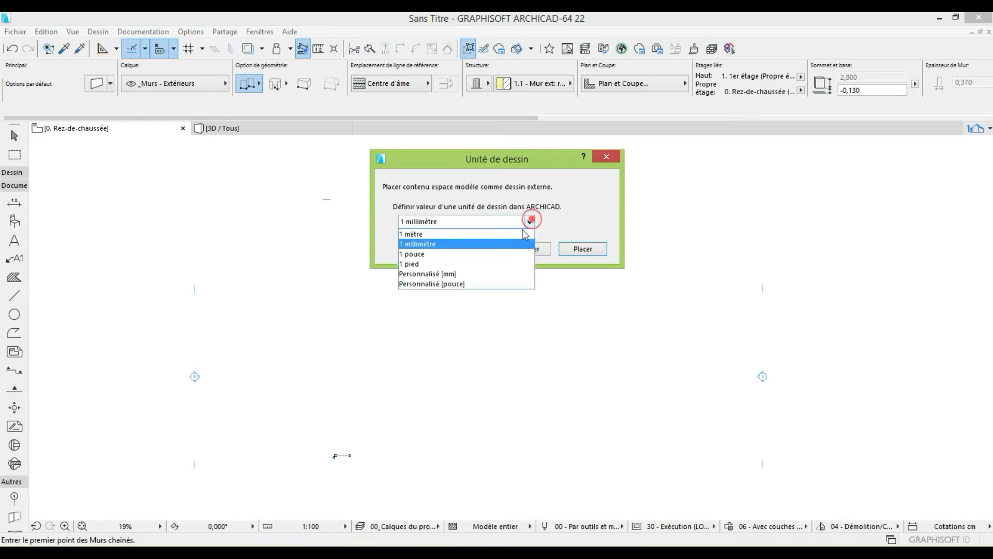
left_click(418, 234)
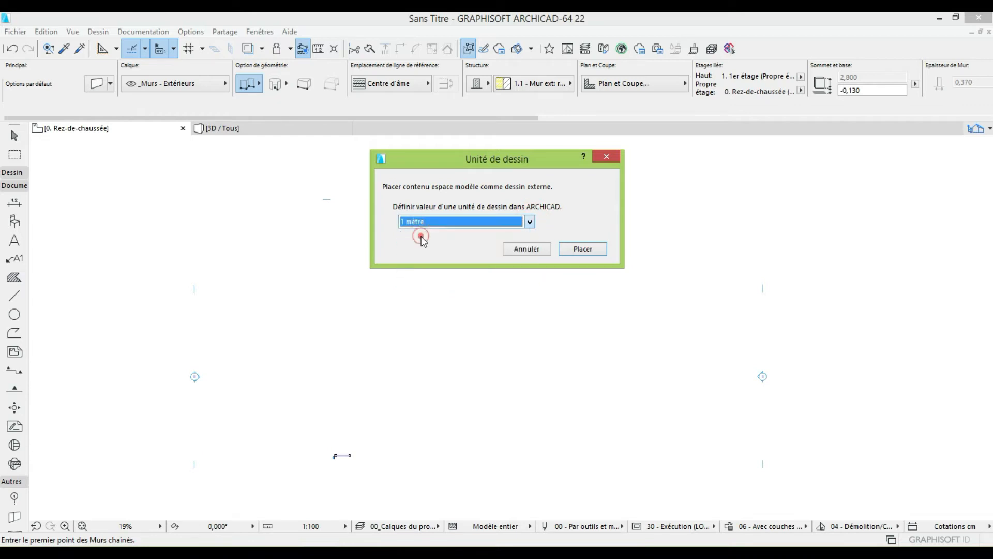
left_click(583, 249)
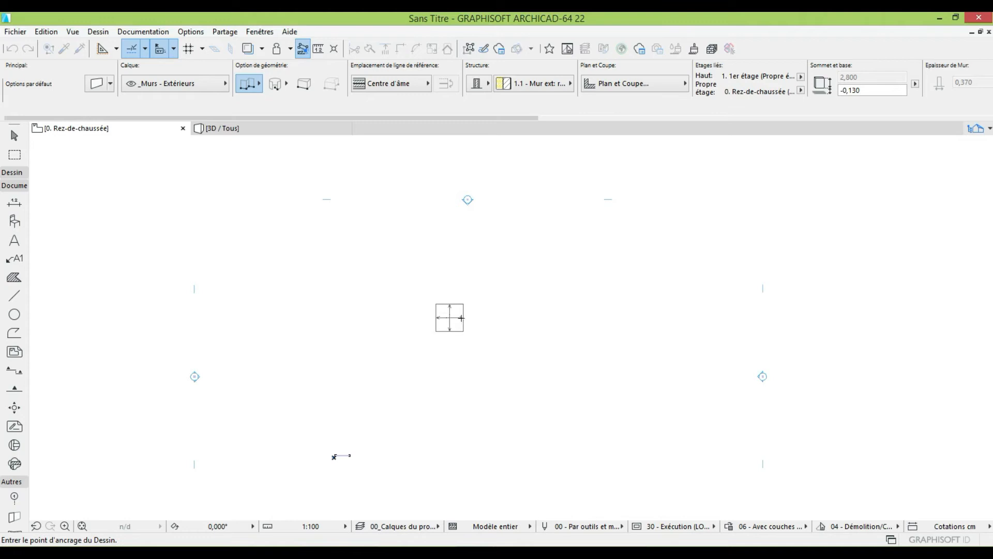
Step: Anchor the drawing in the middle of the ground floor plan, ignoring all missing SHX fonts and converting the special region elements
left_click(470, 334)
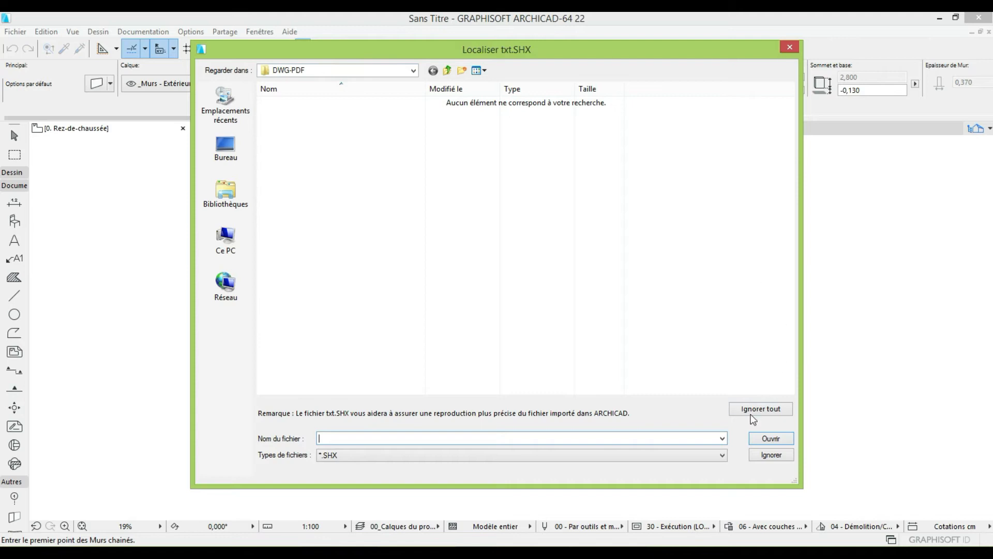
left_click(767, 409)
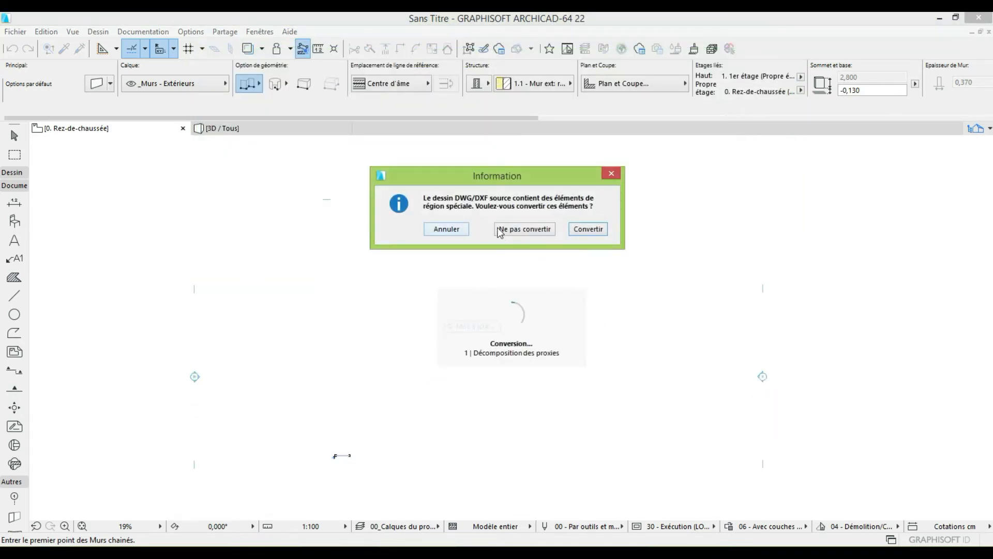
left_click(588, 230)
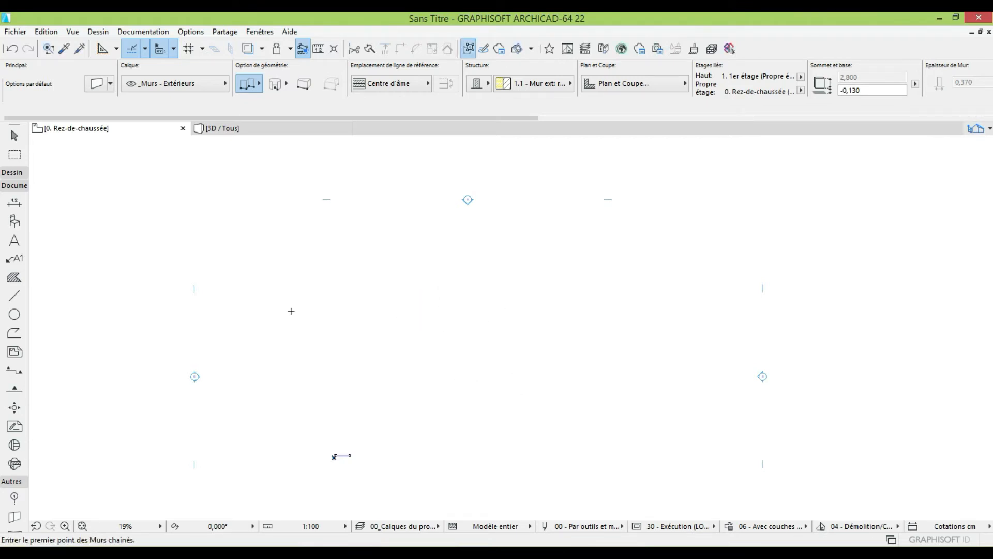
Step: Examine the placed drawing's long frame and locate the sheets with the plans and elevations inside it
scroll(434, 318, "down", 10)
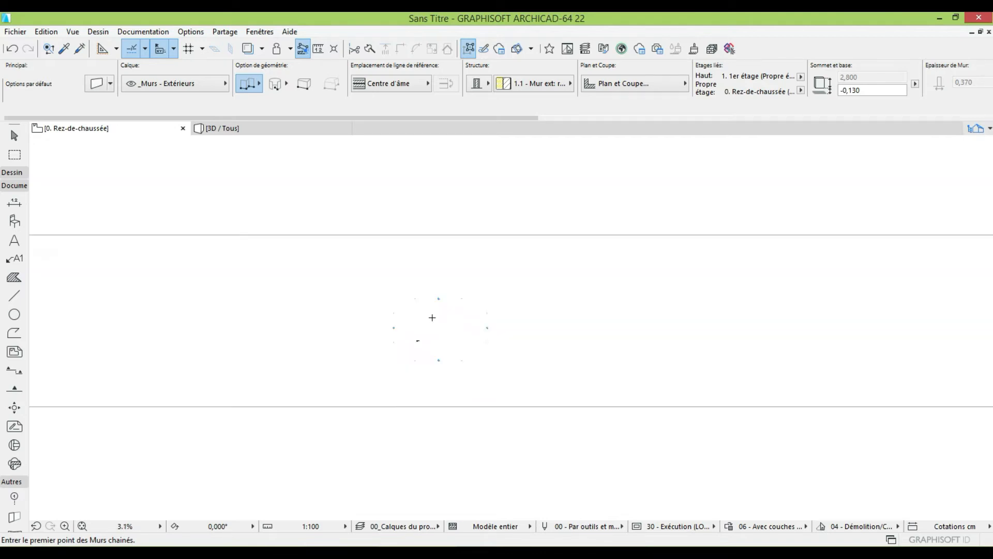
scroll(431, 313, "up", 7)
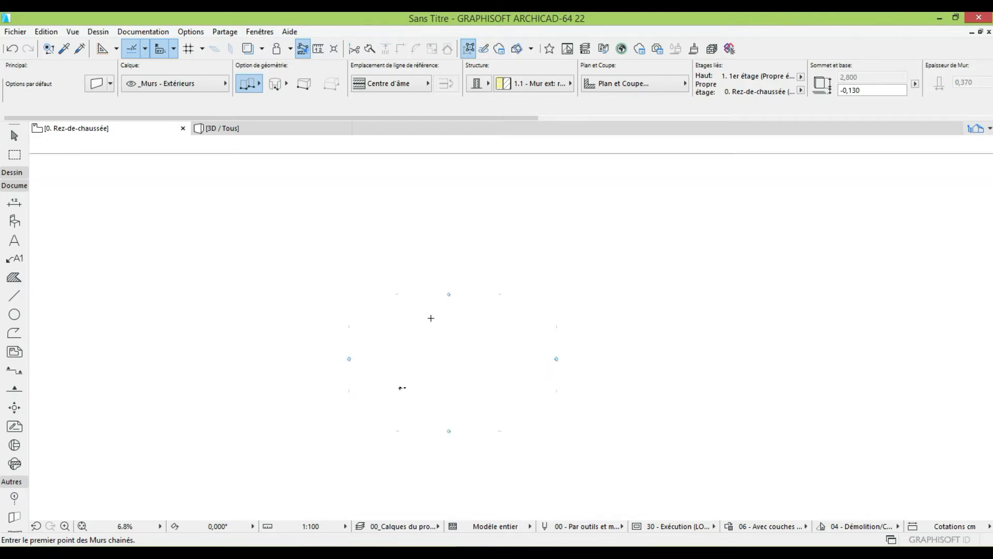
scroll(429, 320, "down", 4)
scroll(429, 319, "up", 6)
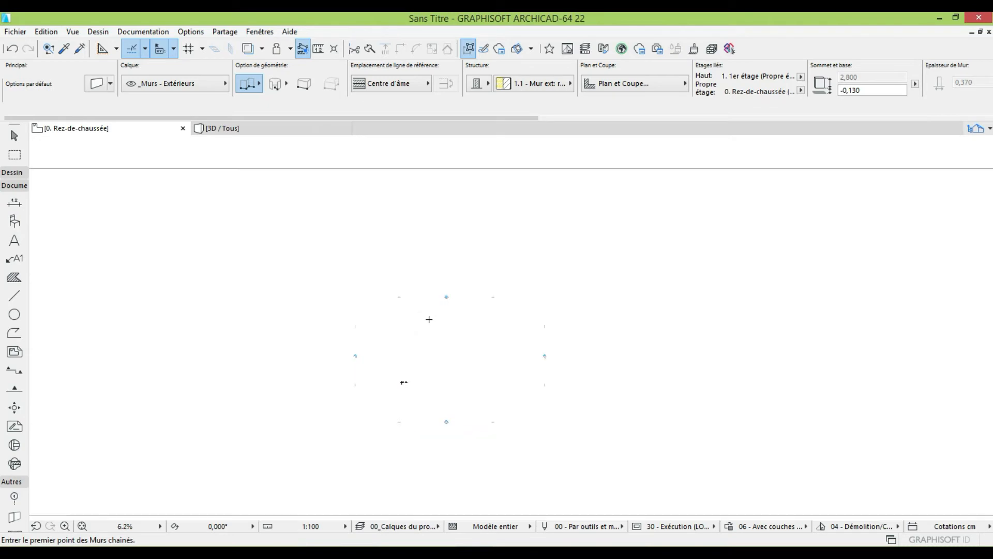
scroll(429, 319, "down", 9)
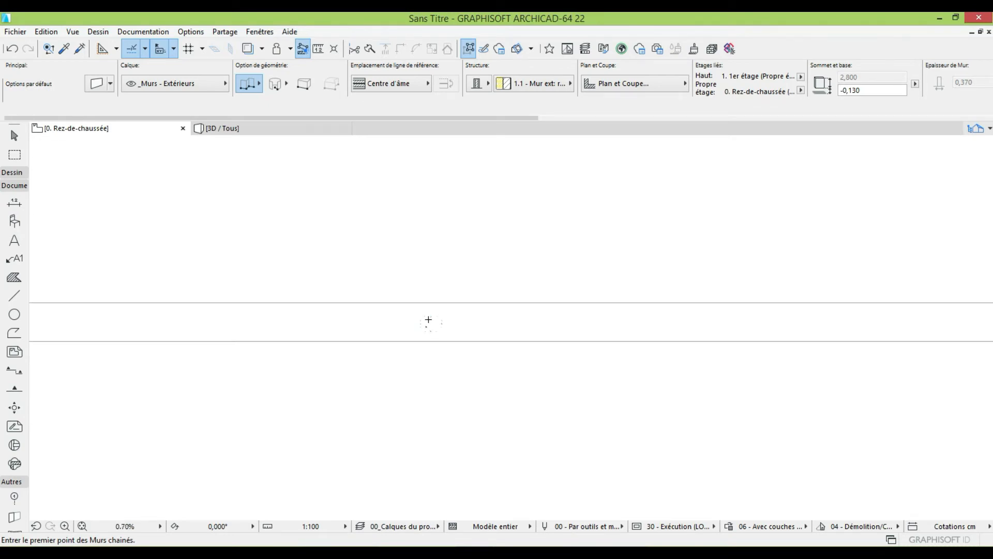
scroll(428, 319, "up", 6)
scroll(420, 321, "down", 4)
scroll(419, 321, "down", 15)
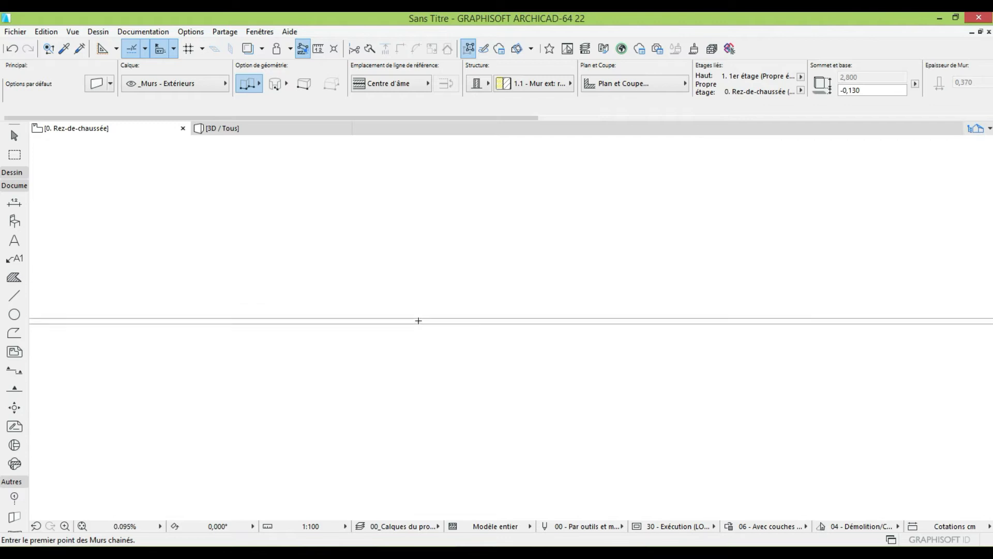
scroll(418, 320, "down", 2)
scroll(581, 319, "up", 20)
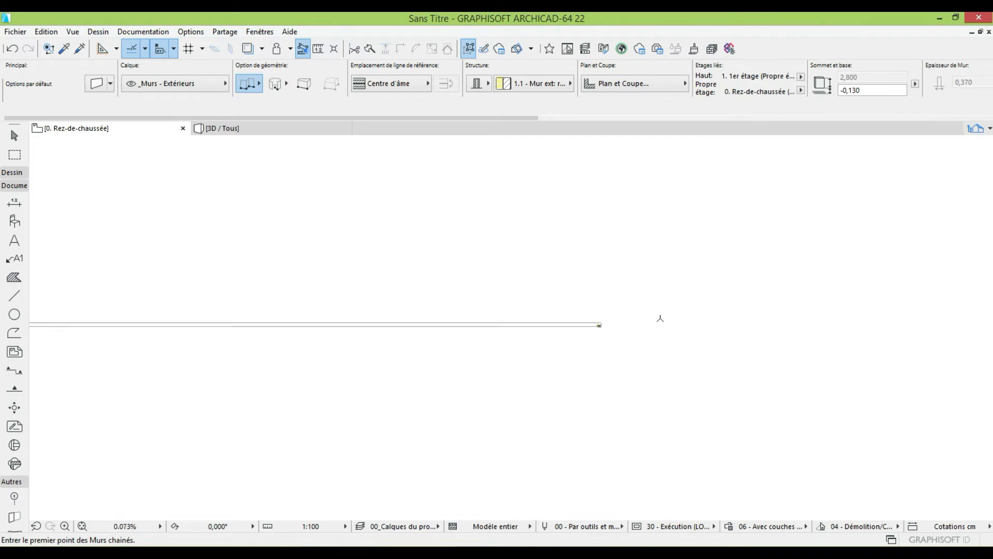
scroll(534, 425, "up", 3)
scroll(606, 366, "down", 4)
scroll(479, 339, "up", 6)
scroll(532, 393, "down", 3)
scroll(494, 311, "down", 3)
scroll(467, 295, "up", 2)
scroll(450, 282, "down", 3)
scroll(491, 269, "up", 5)
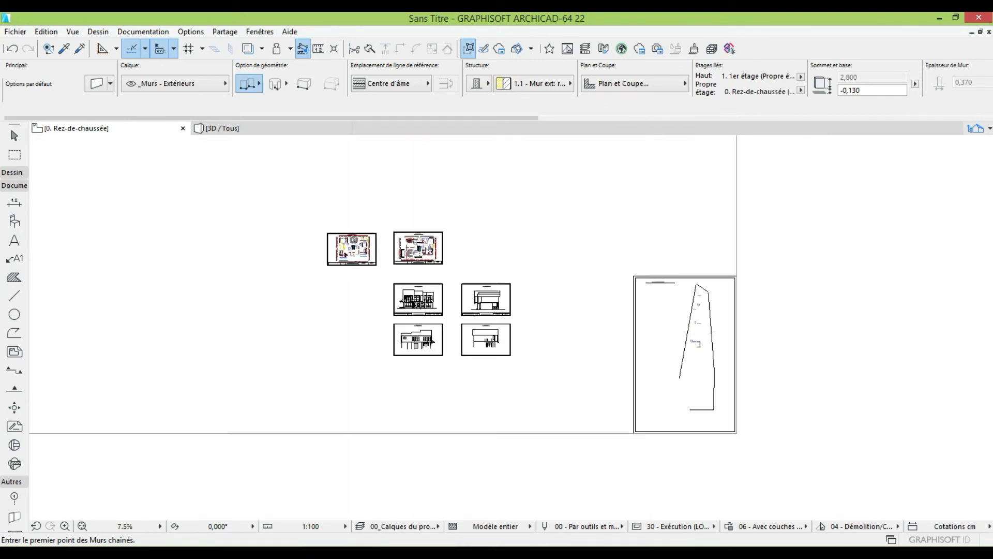
scroll(471, 263, "down", 4)
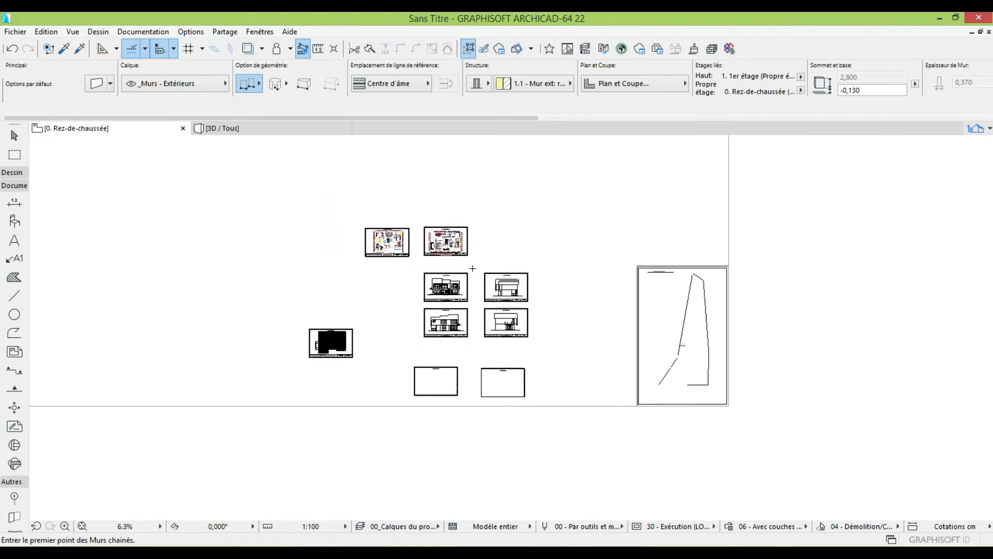
scroll(507, 261, "up", 2)
Step: Select the placed drawing to check its contents and extent as a single object, and deselect it
left_click(525, 253)
scroll(386, 249, "up", 9)
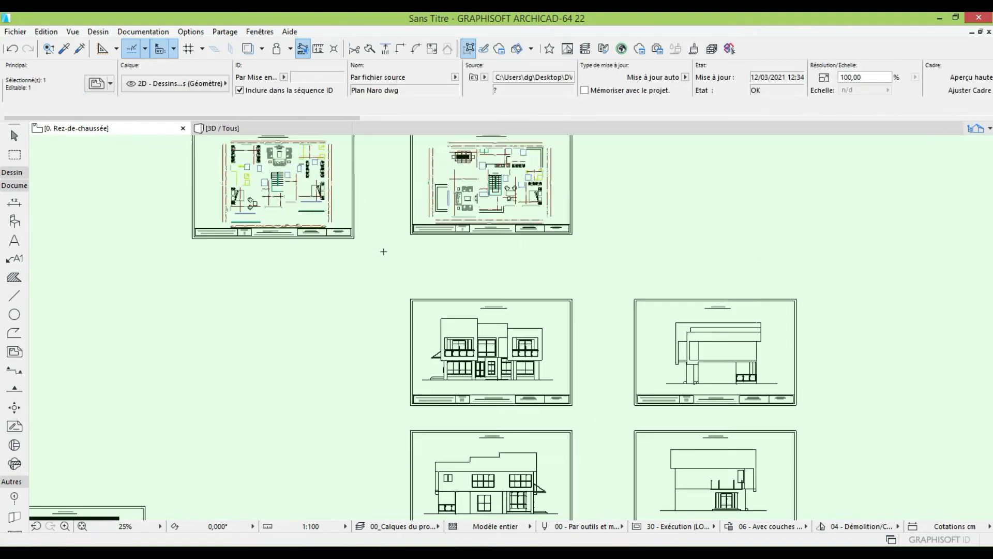
scroll(362, 260, "down", 4)
scroll(440, 259, "up", 7)
scroll(488, 254, "down", 12)
scroll(517, 251, "down", 5)
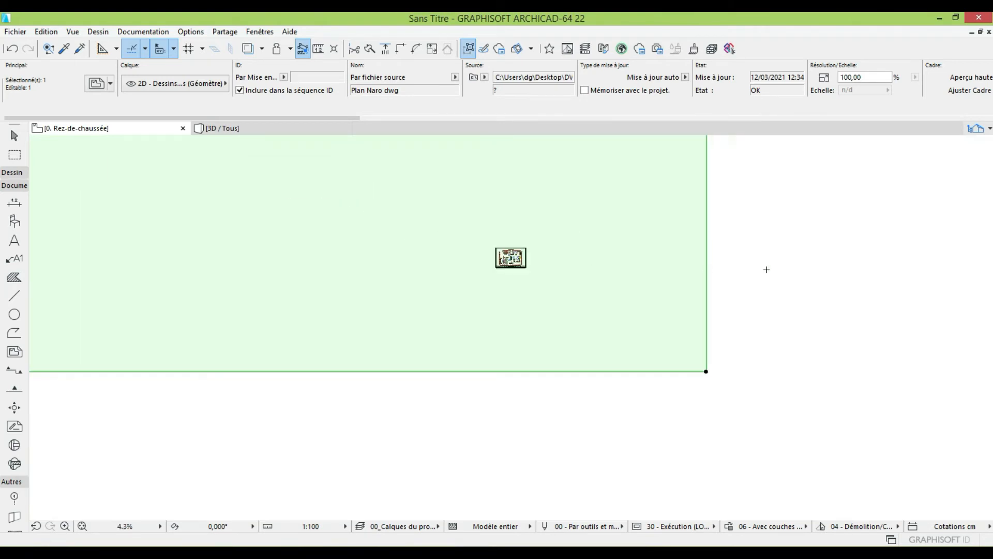
key("Escape")
Step: Inspect the floor plan and elevation sheets in the placed drawing and their position within its frame
scroll(545, 299, "up", 10)
scroll(486, 291, "up", 5)
scroll(414, 305, "down", 6)
scroll(351, 315, "up", 10)
scroll(350, 316, "down", 12)
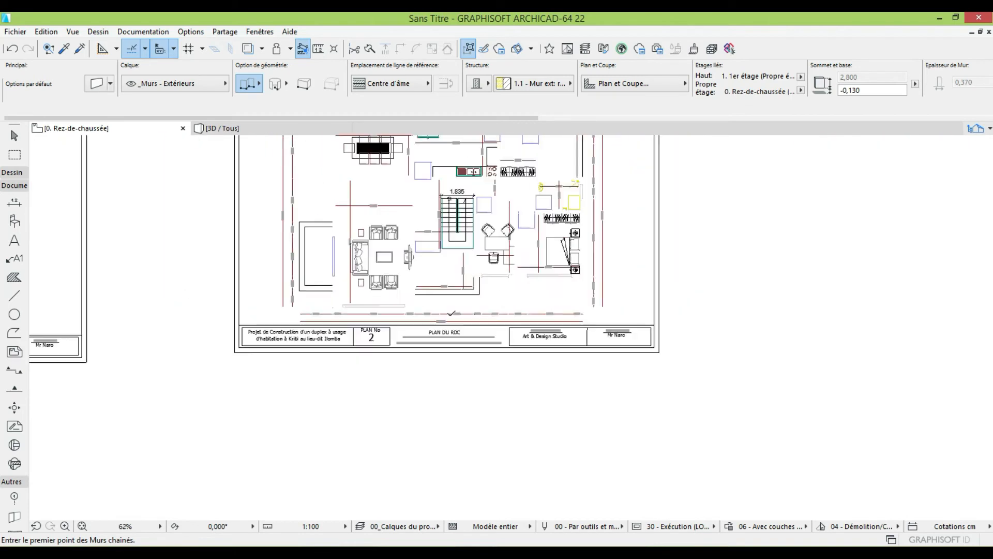
scroll(465, 303, "up", 4)
scroll(465, 304, "down", 8)
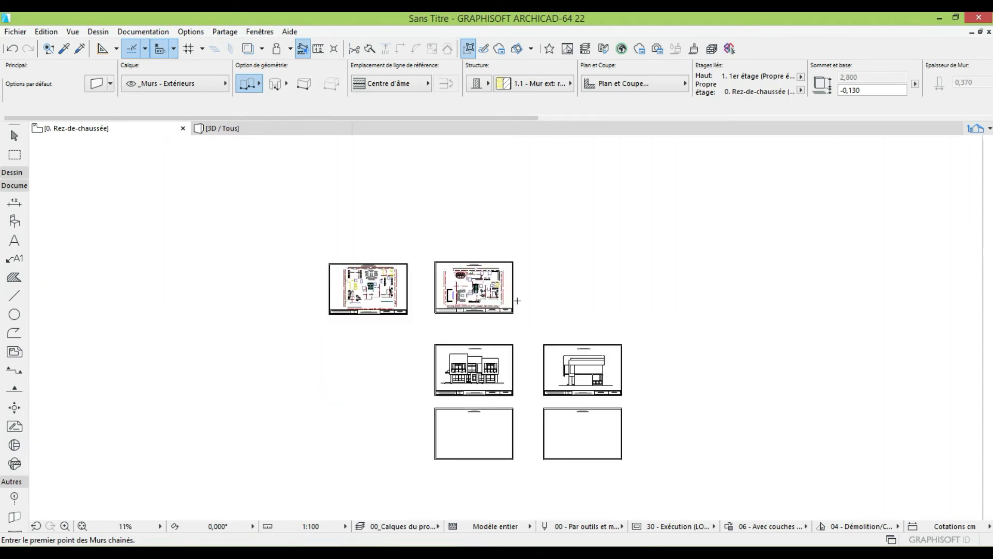
scroll(660, 305, "up", 3)
scroll(660, 306, "up", 5)
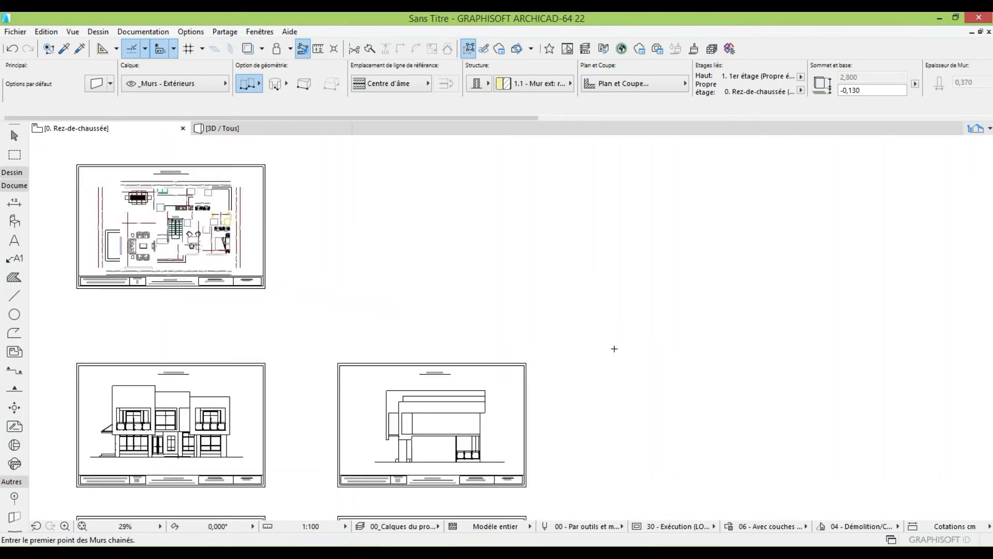
scroll(577, 326, "down", 6)
scroll(538, 313, "up", 6)
scroll(559, 312, "down", 4)
scroll(710, 334, "up", 1)
scroll(711, 335, "down", 10)
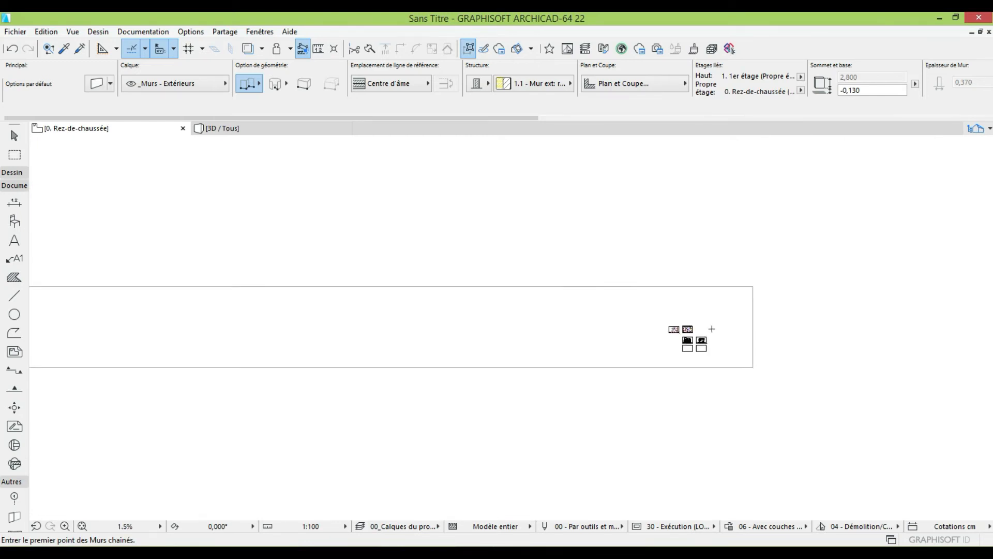
scroll(645, 340, "down", 3)
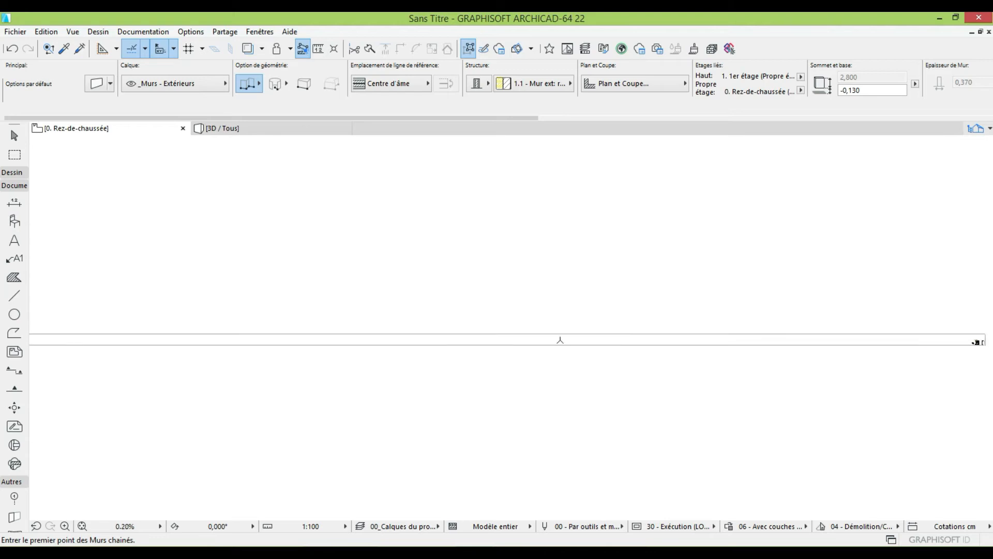
Step: Load the ALL PLAN PDF from the DWG-PDF folder as an external drawing
scroll(293, 286, "up", 6)
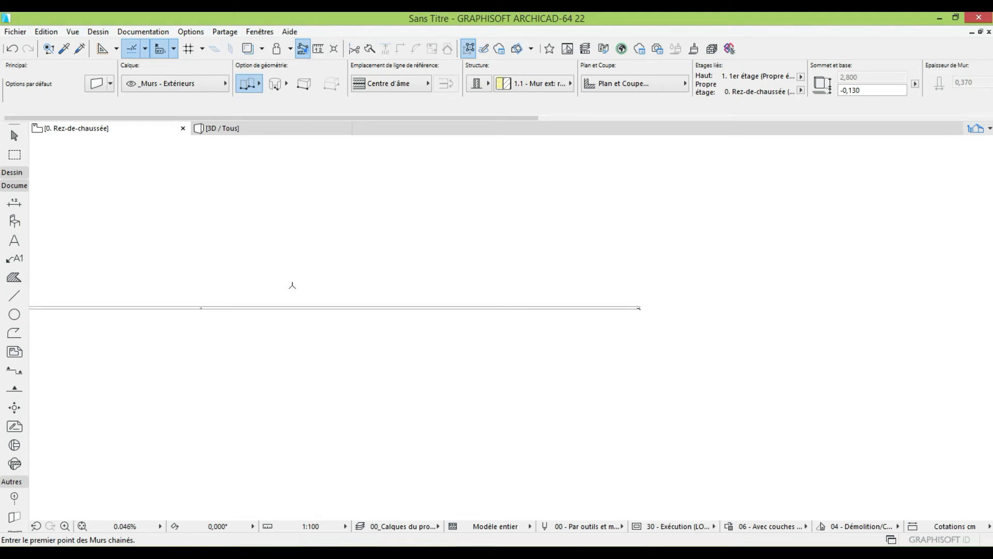
scroll(195, 296, "up", 3)
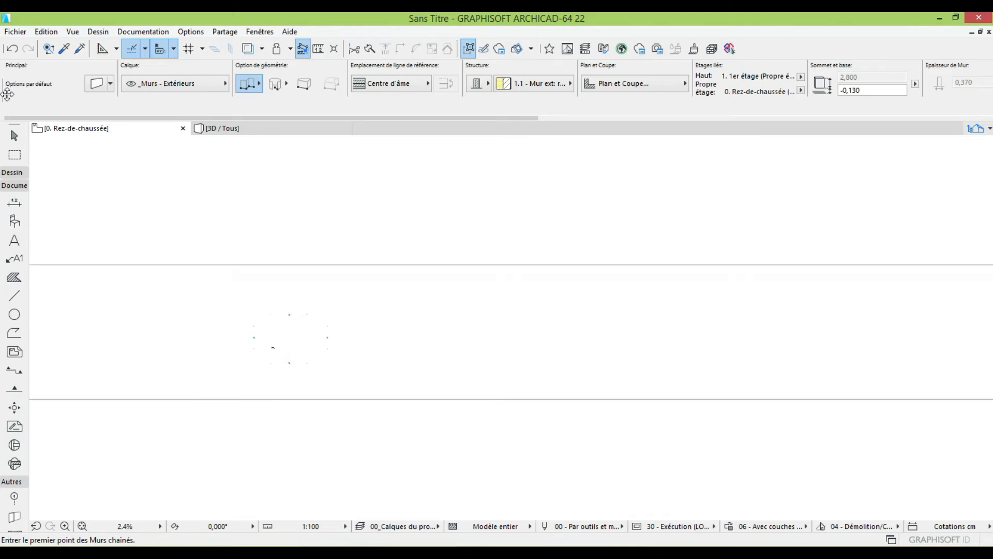
left_click(16, 32)
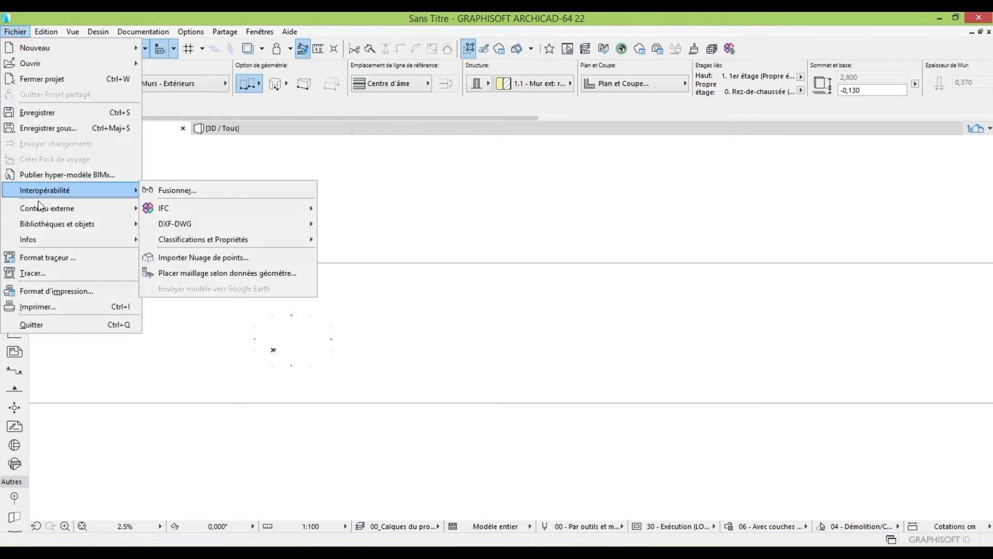
mouse_move(46, 210)
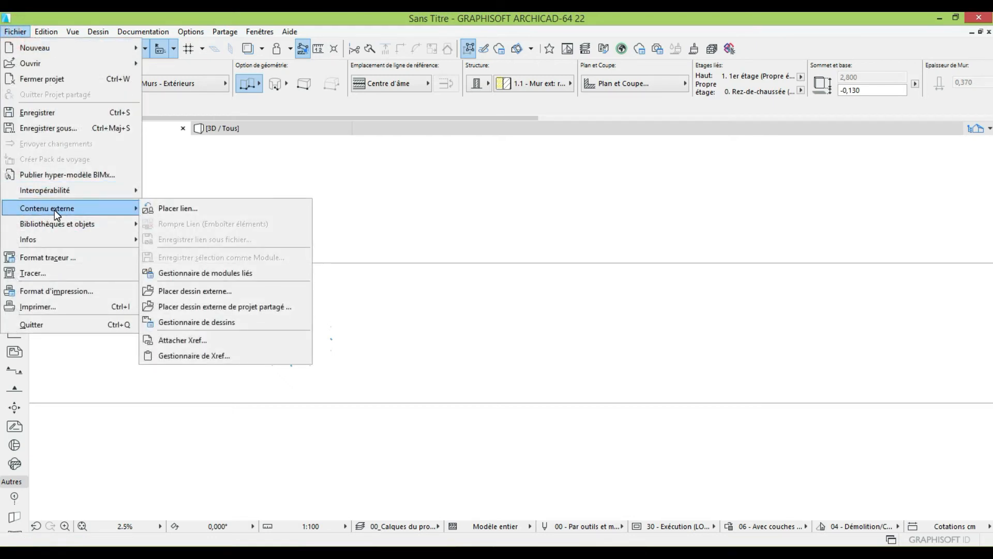
left_click(189, 291)
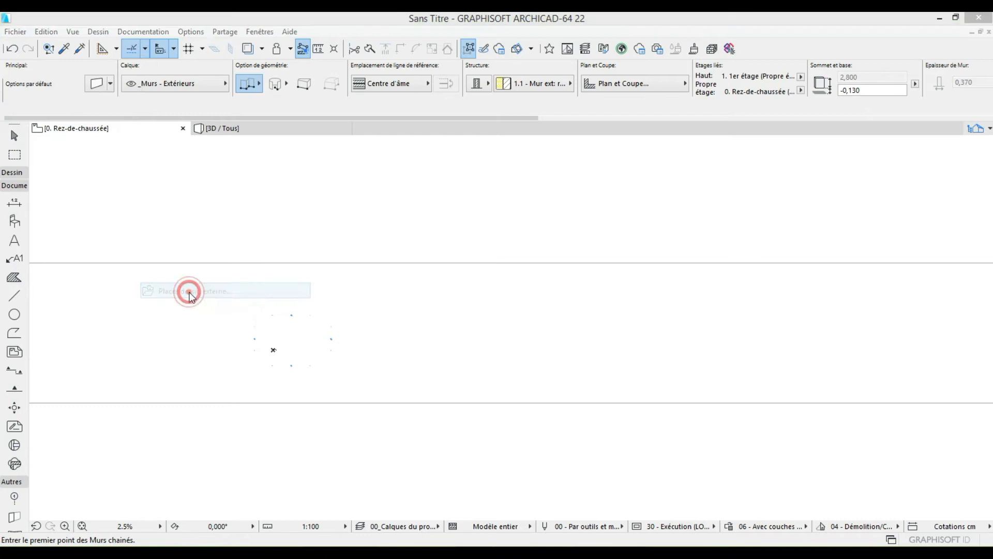
left_click(284, 102)
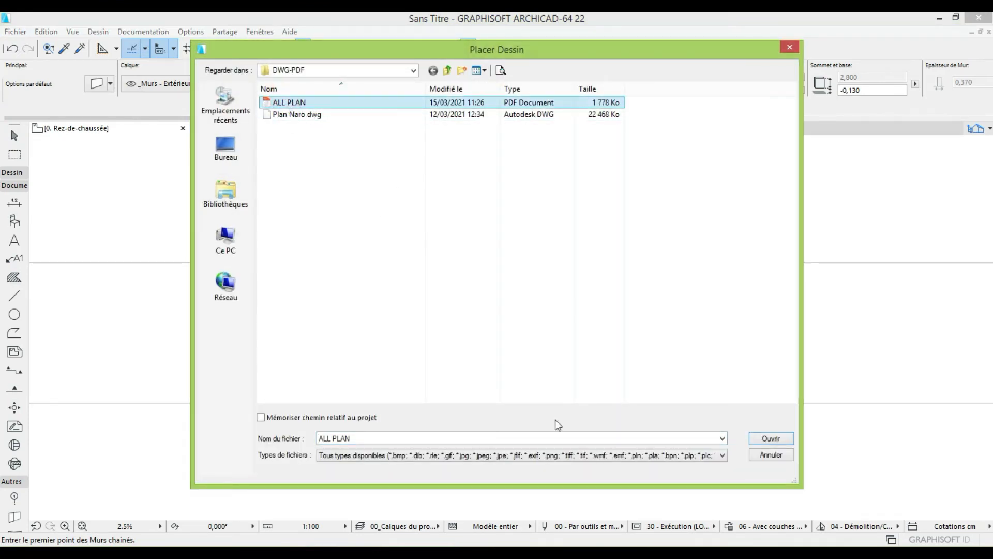
left_click(777, 440)
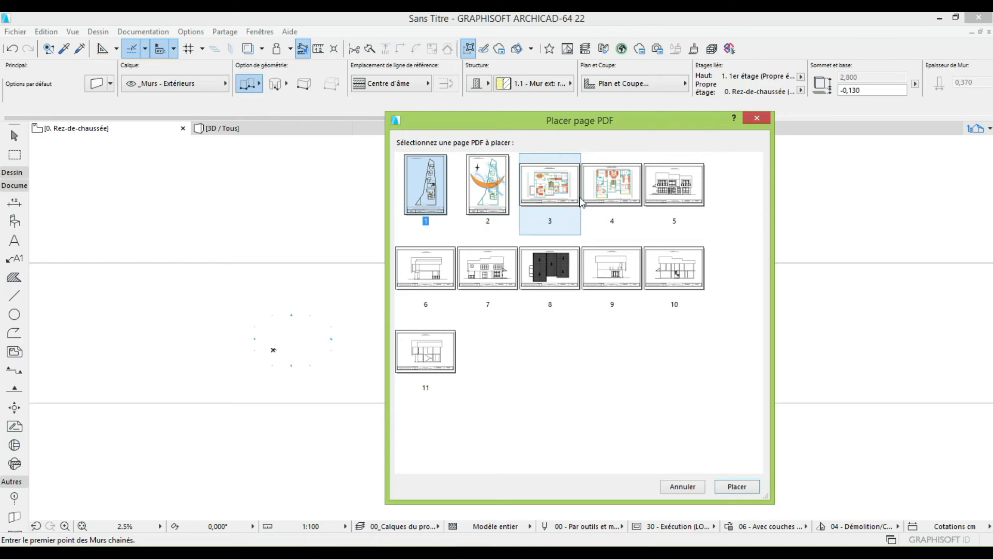
Step: Browse the page thumbnails of the ALL PLAN PDF and choose page 1, the site plan, for placement
left_click(485, 192)
left_click(543, 188)
left_click(610, 188)
left_click(669, 192)
left_click(599, 270)
left_click(517, 269)
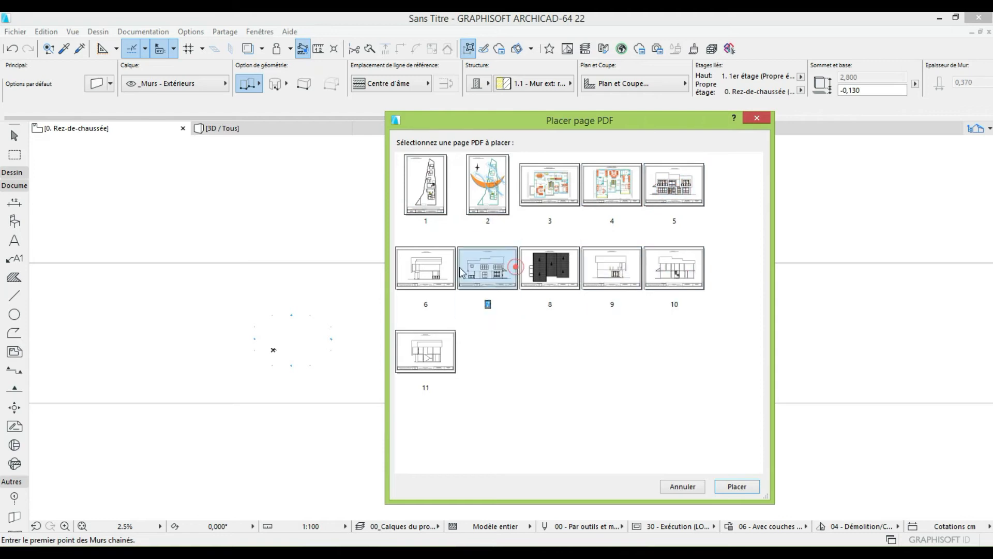
left_click(441, 269)
left_click(375, 268)
left_click(418, 350)
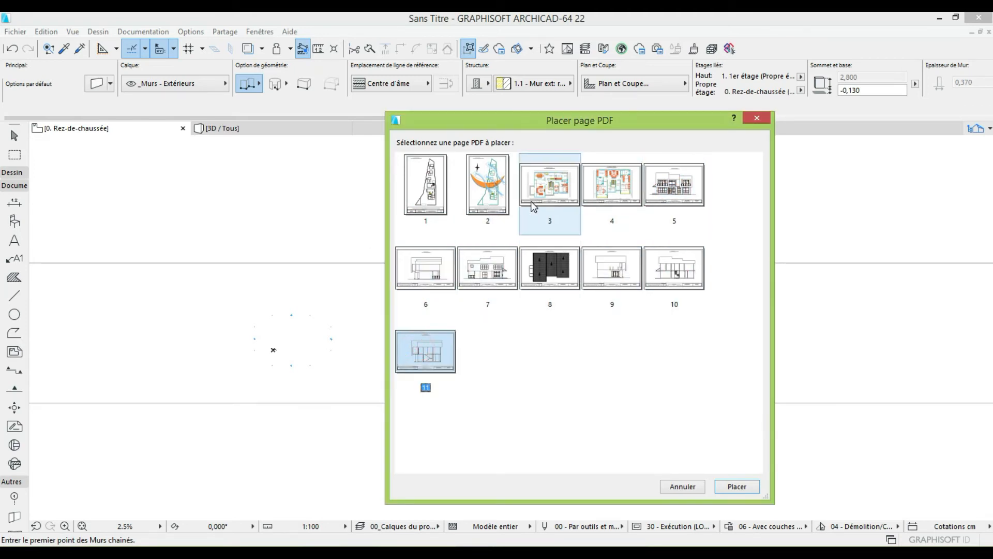
left_click(429, 191)
left_click(737, 486)
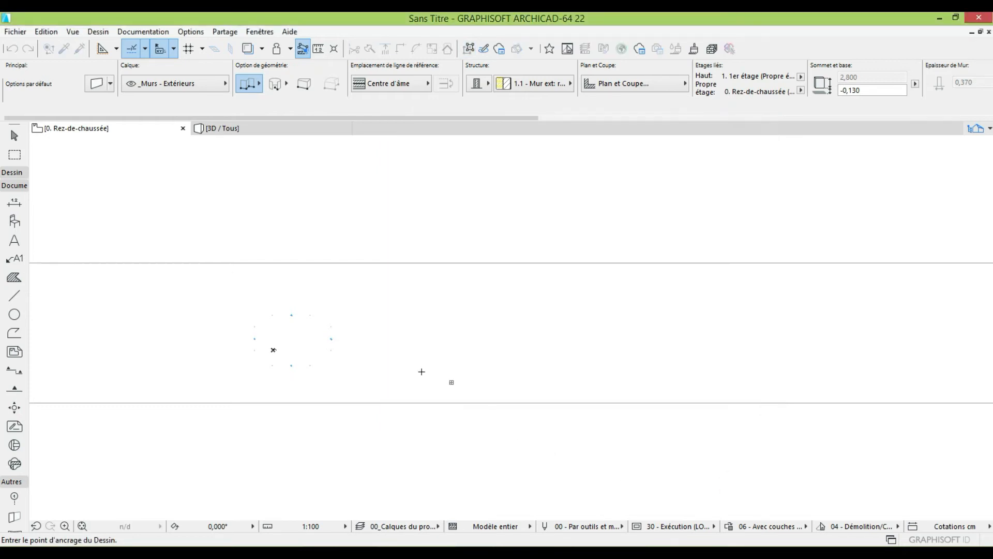
Step: Anchor the PDF page inside the DWG frame, in the empty area between the floor plans and the large site plan sheet
scroll(305, 349, "up", 8)
scroll(204, 346, "down", 20)
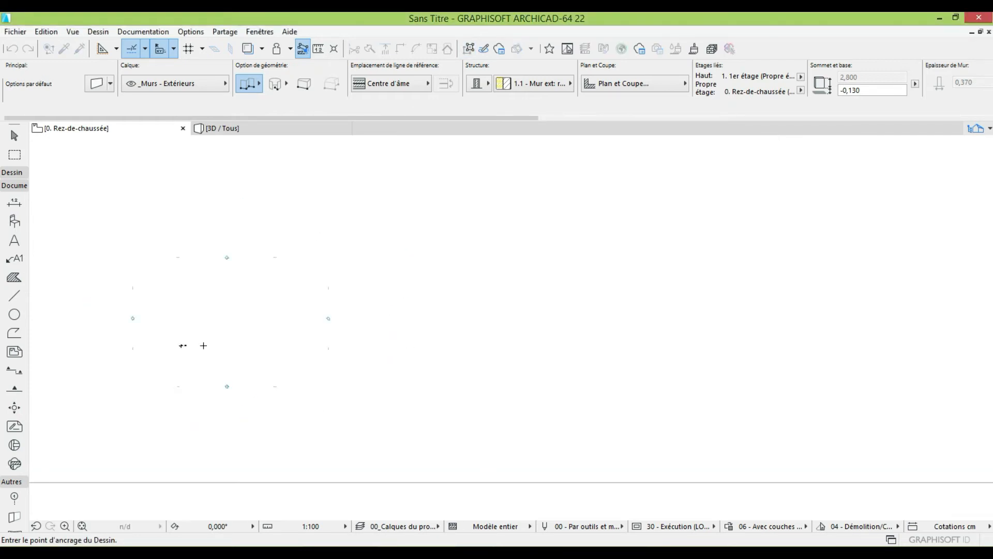
scroll(606, 346, "up", 10)
scroll(547, 362, "up", 6)
scroll(547, 362, "down", 7)
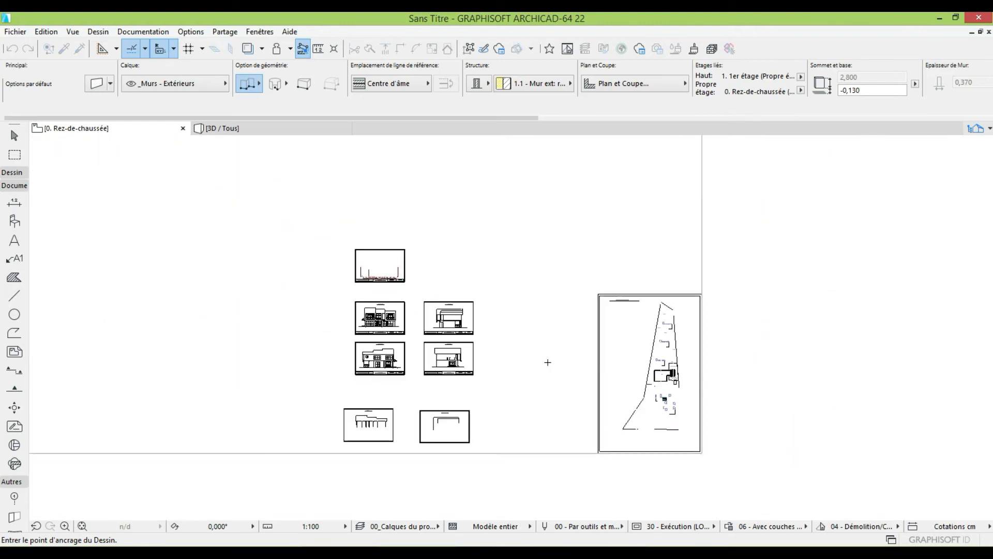
scroll(533, 290, "up", 2)
left_click(539, 255)
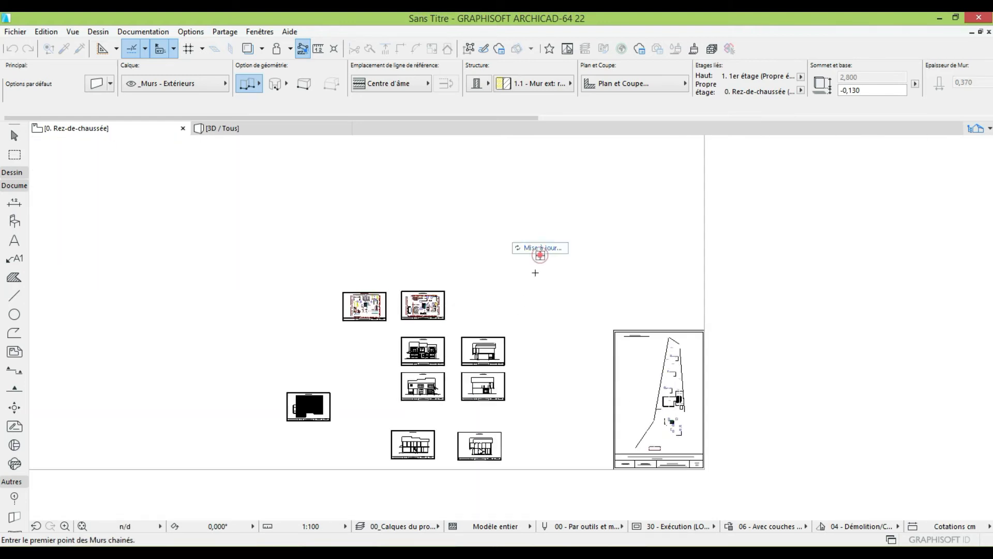
scroll(546, 264, "up", 2)
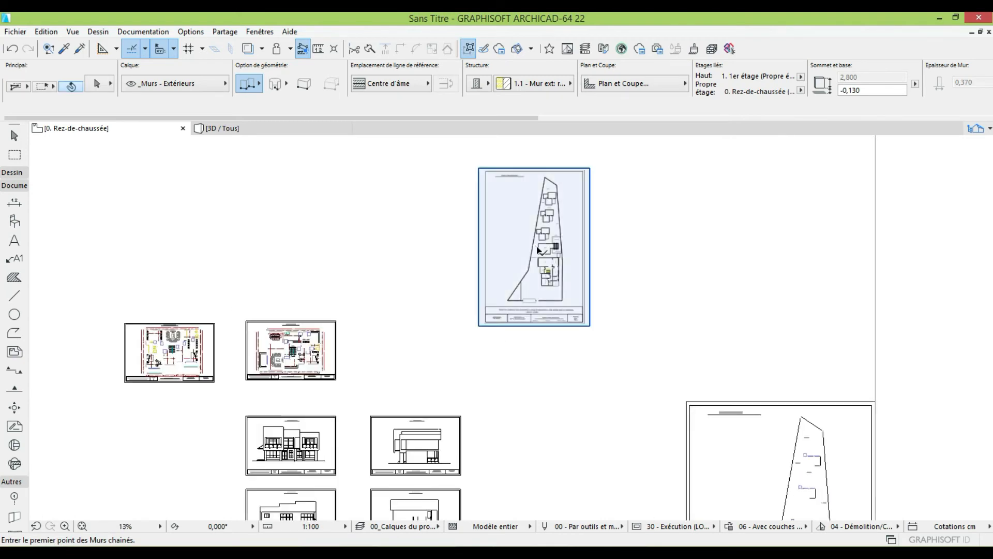
Step: Move the placed PDF page out of the DWG frame to the empty area beside the large site plan sheet, and deselect it
key("Escape")
scroll(390, 311, "down", 2)
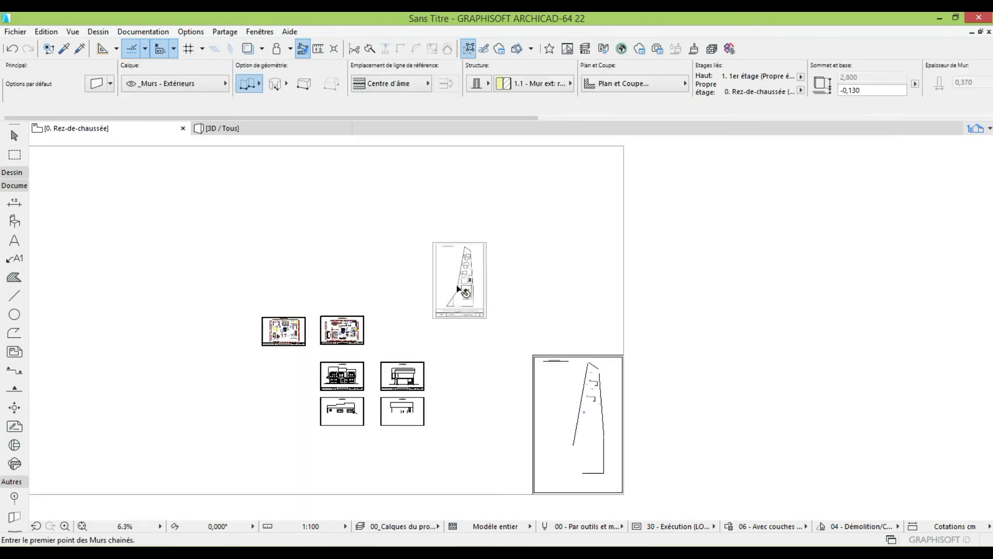
left_click(466, 285, "shift")
key("ctrl+d")
left_click(458, 280)
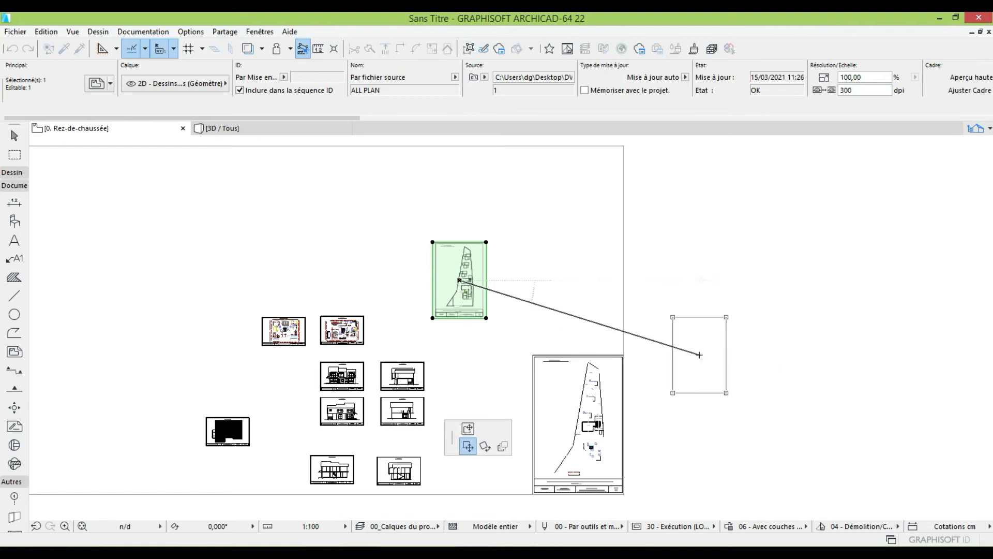
left_click(699, 355)
left_click(783, 392)
Step: Compare the placed PDF page with the DWG's site plan, floor plan and elevation sheets next to it
scroll(712, 334, "down", 1)
scroll(678, 341, "up", 2)
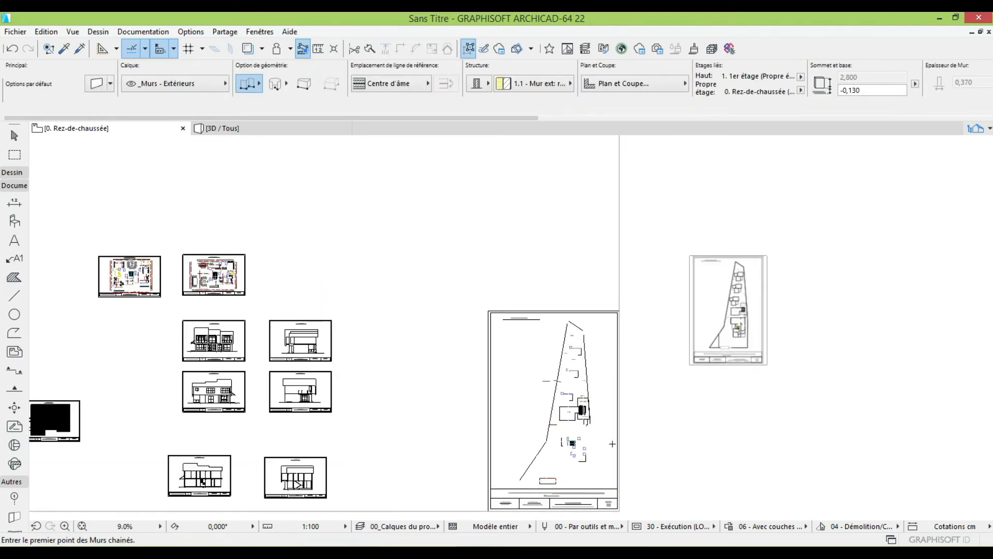
scroll(616, 434, "down", 2)
scroll(627, 407, "up", 2)
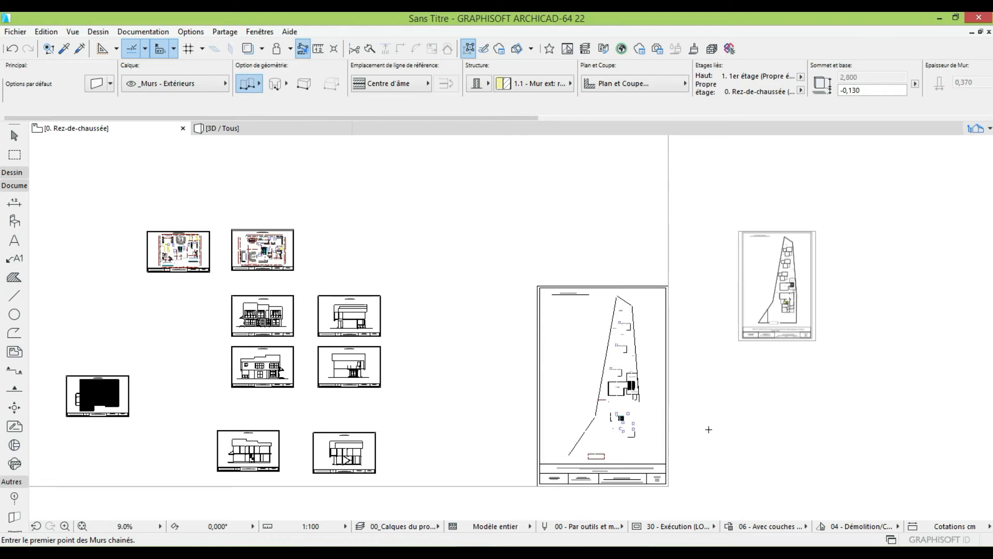
scroll(771, 329, "up", 2)
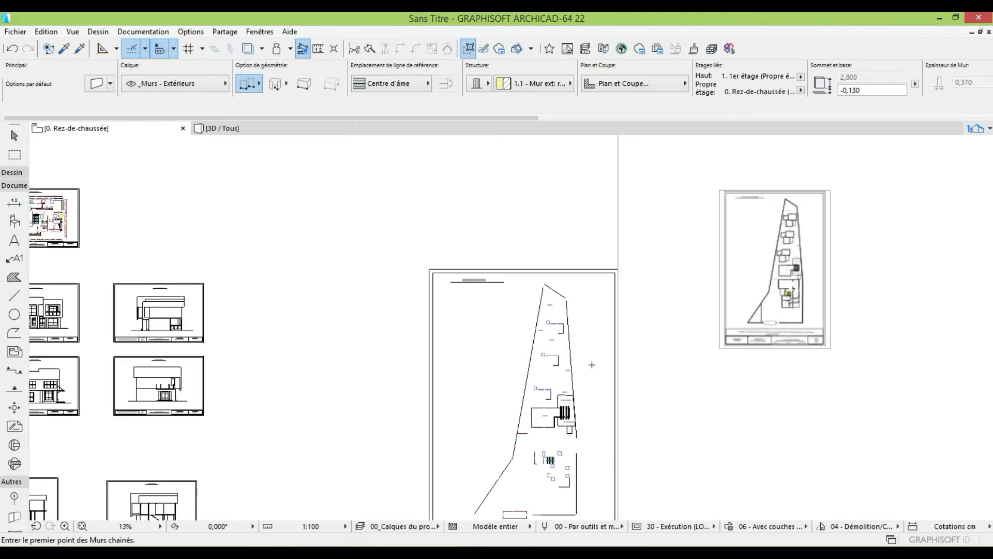
scroll(603, 374, "up", 1)
scroll(603, 374, "down", 2)
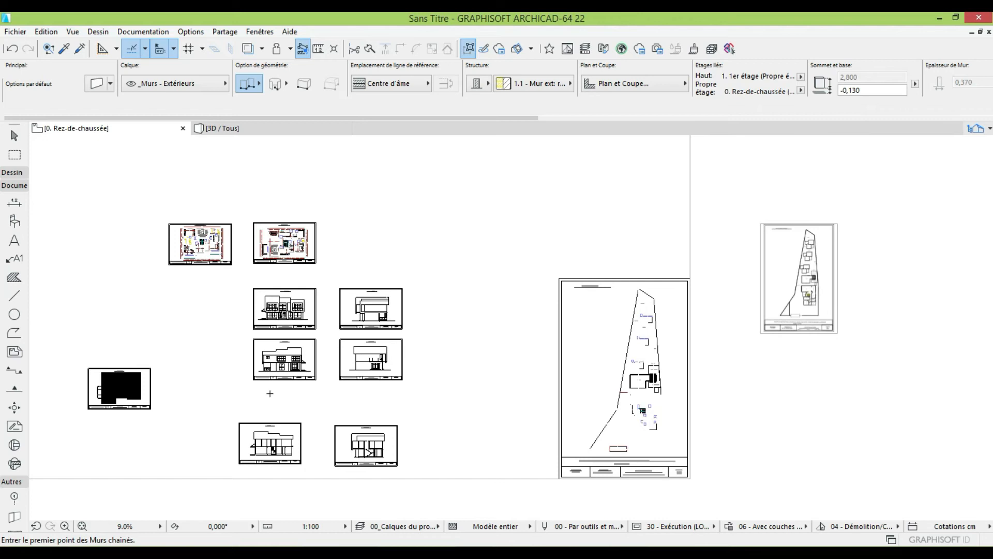
scroll(442, 343, "down", 1)
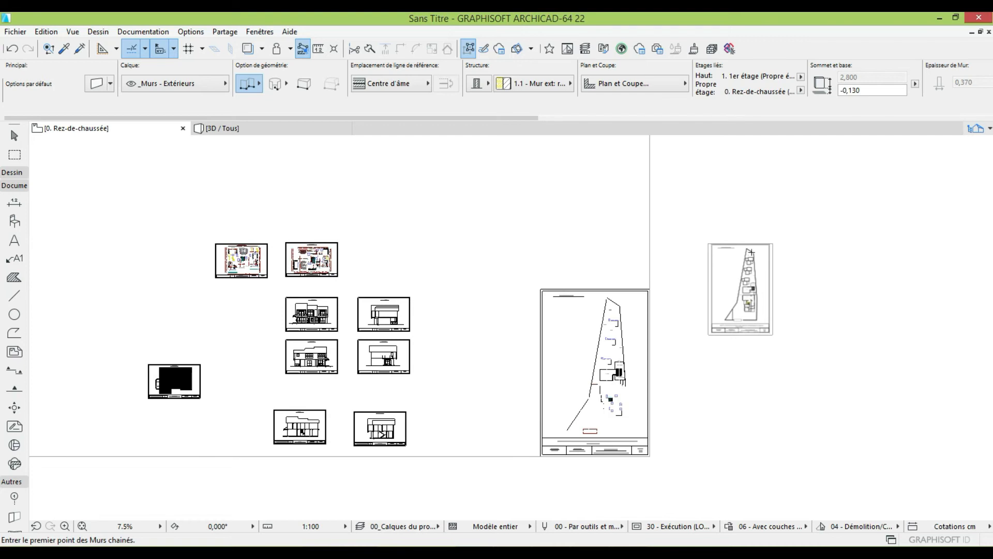
left_click(743, 277, "shift")
left_click(693, 341)
scroll(607, 378, "down", 2)
scroll(444, 351, "up", 4)
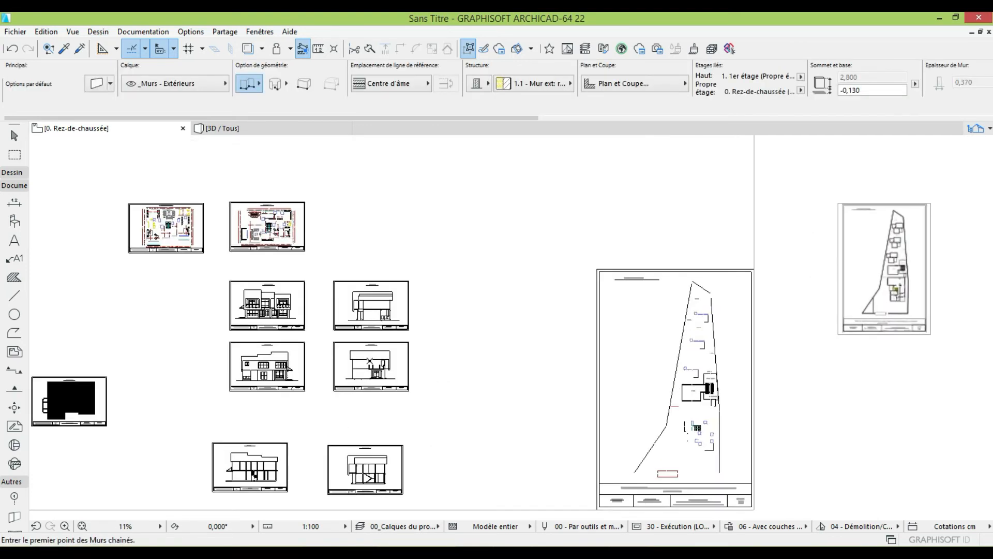
scroll(673, 357, "down", 3)
scroll(469, 352, "up", 2)
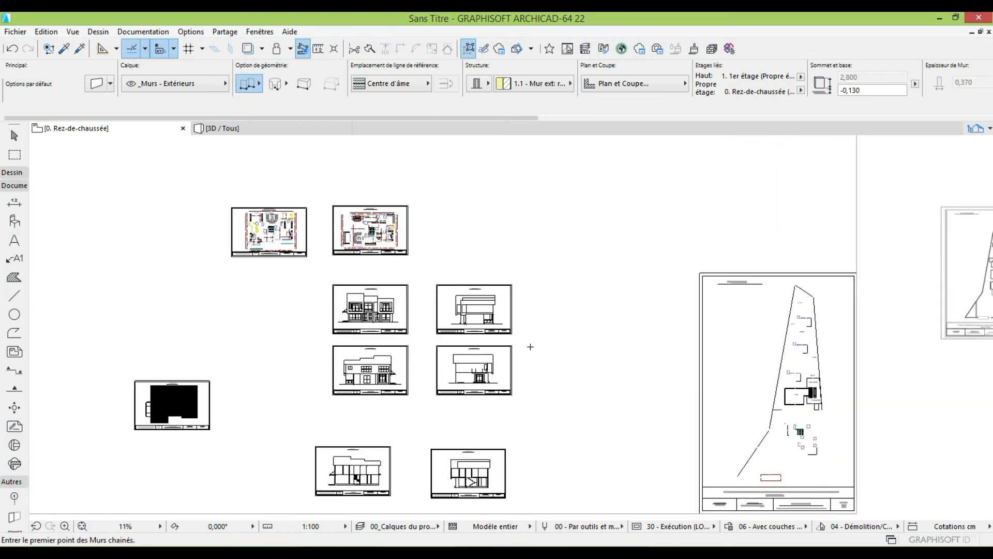
Step: Select both the Plan Naro DWG drawing and the ALL PLAN PDF page
left_click(557, 337, "shift")
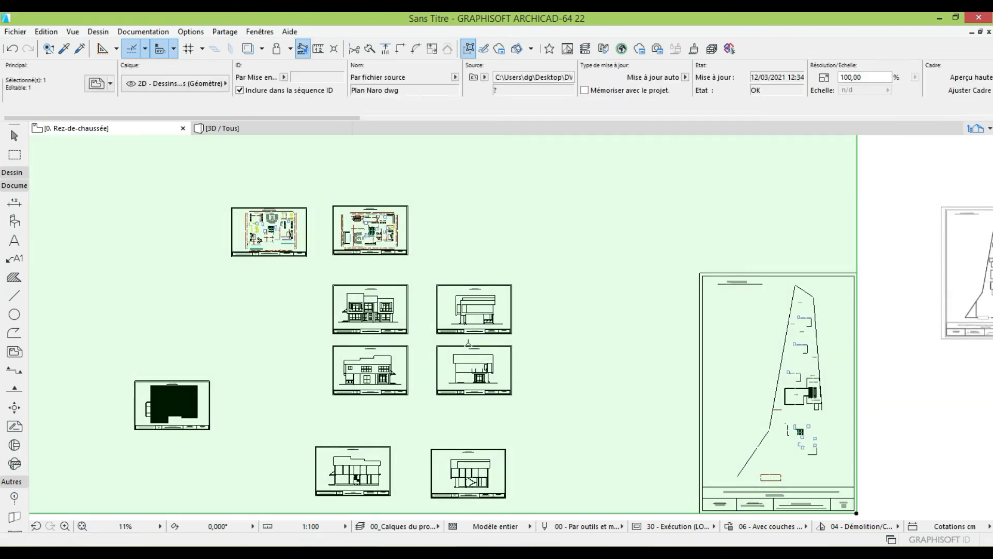
scroll(468, 343, "down", 1)
scroll(421, 313, "up", 1)
scroll(307, 281, "down", 2)
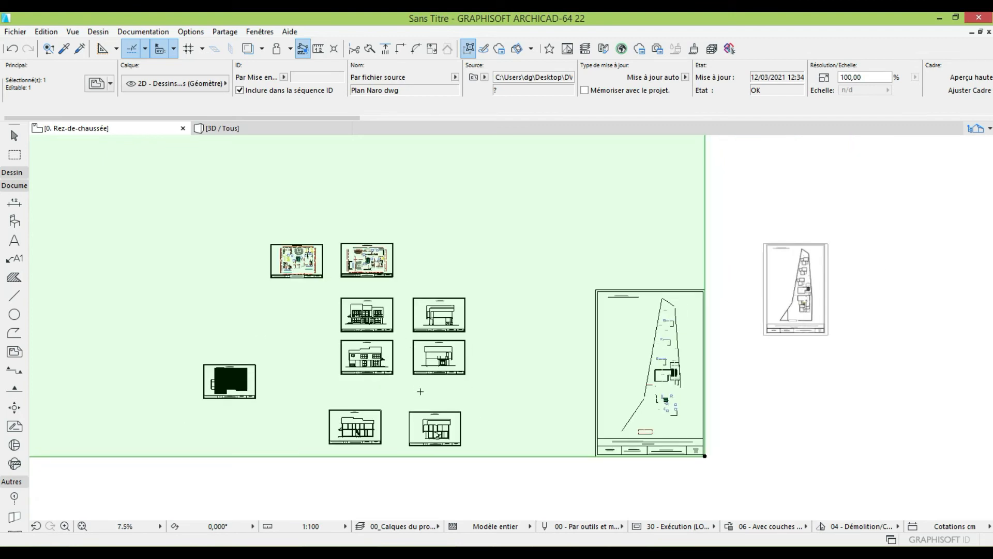
scroll(396, 283, "up", 1)
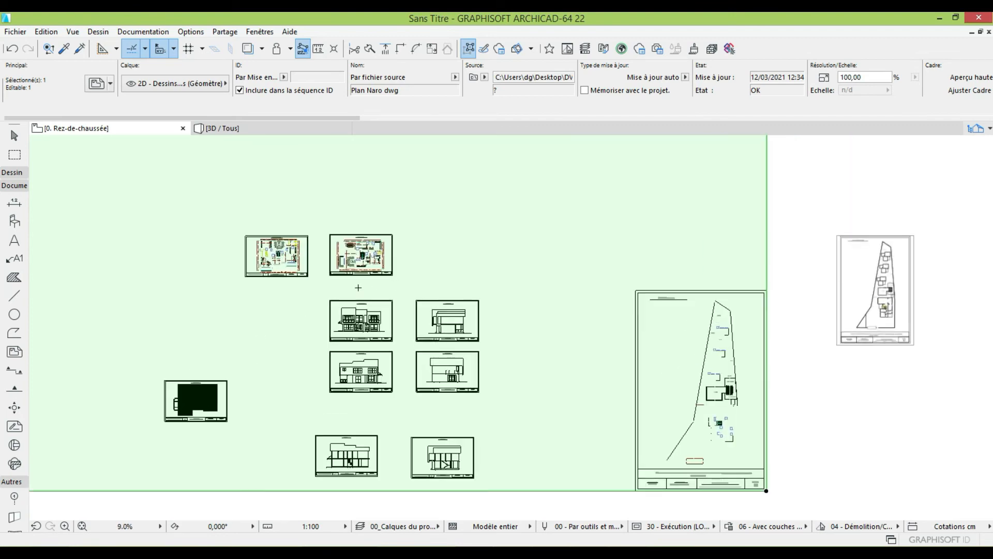
left_click(864, 289, "shift")
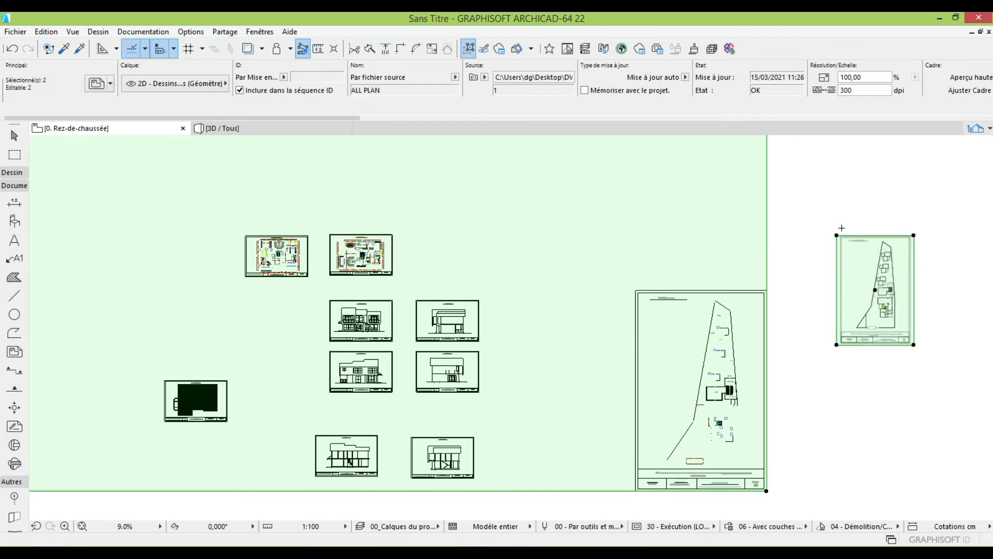
scroll(436, 248, "down", 3)
scroll(542, 259, "up", 6)
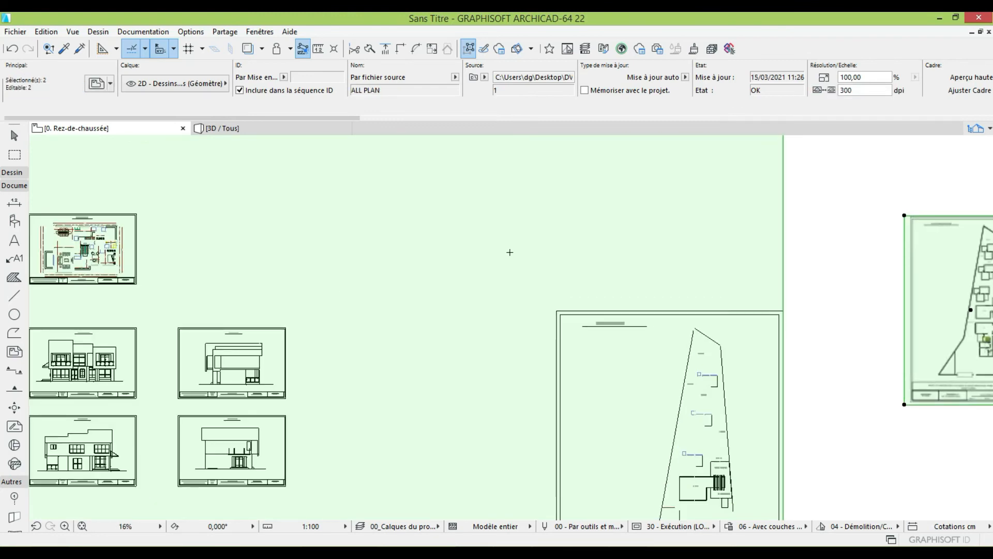
scroll(511, 252, "down", 3)
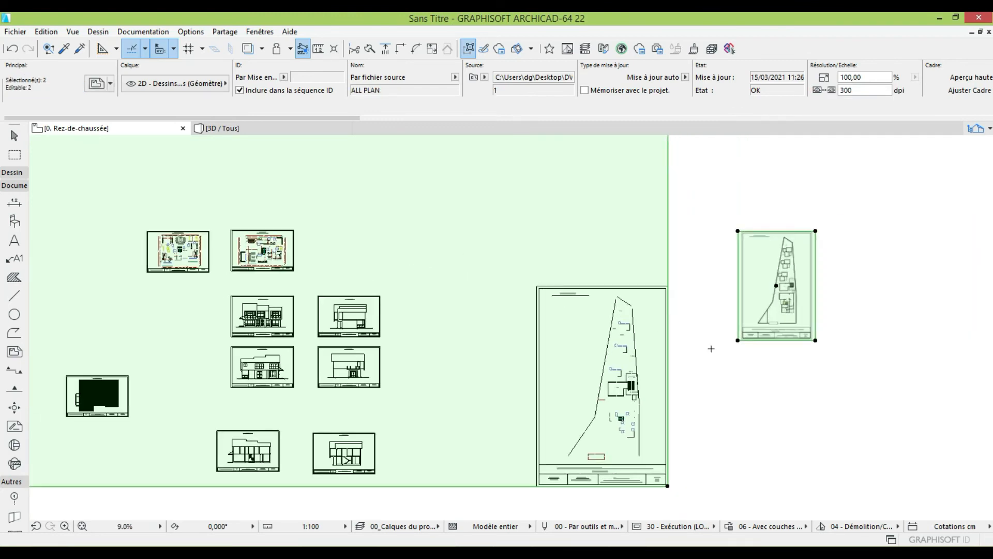
scroll(700, 338, "down", 3)
scroll(522, 310, "up", 4)
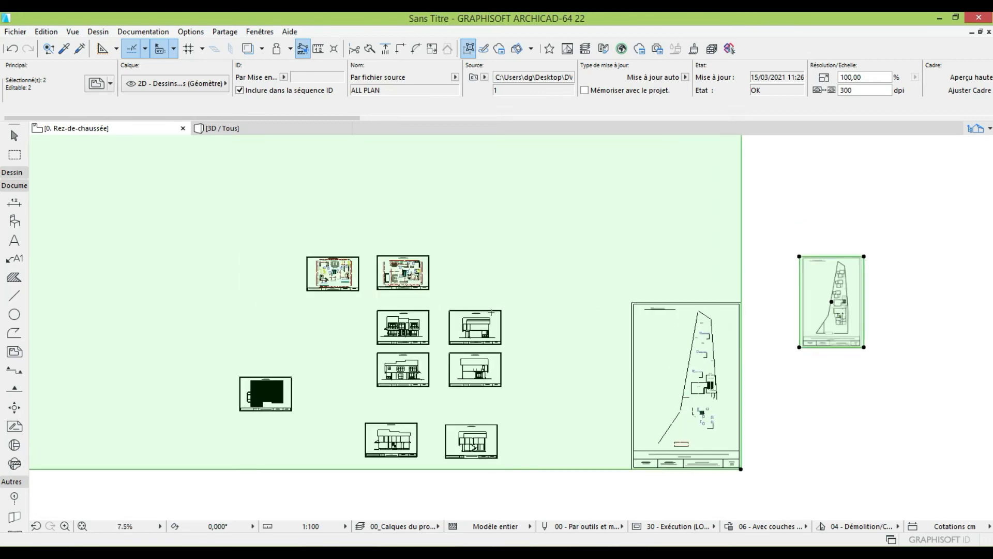
scroll(346, 265, "down", 4)
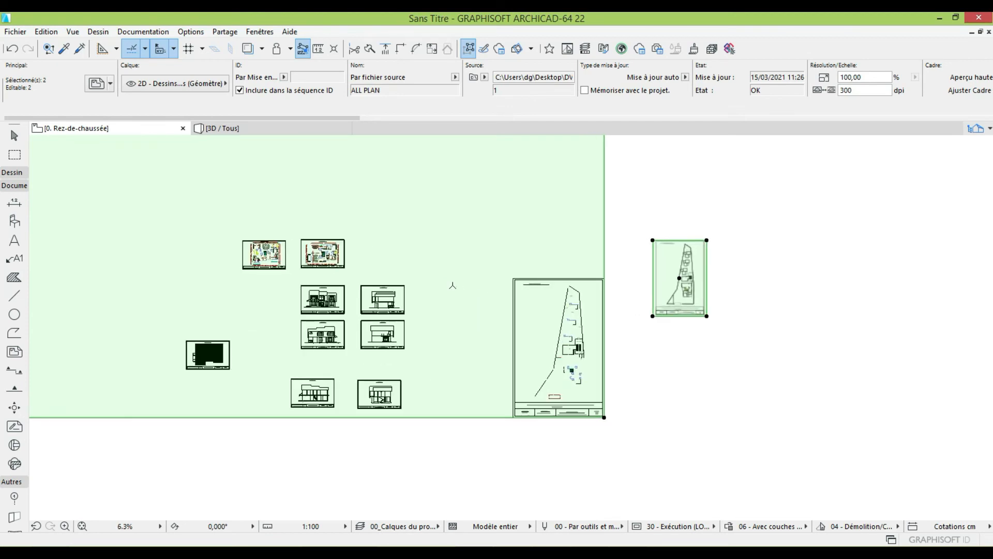
scroll(483, 248, "up", 2)
scroll(603, 270, "up", 1)
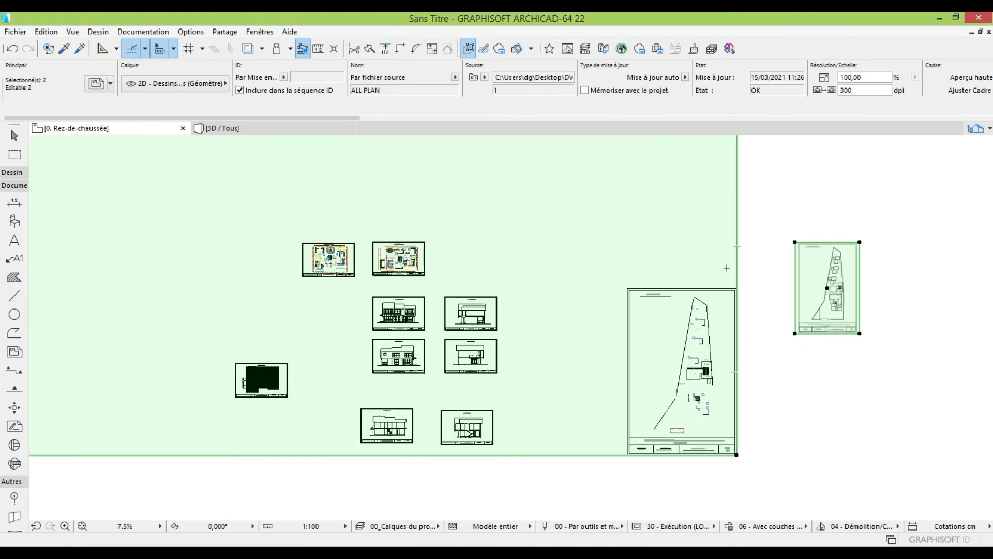
Step: Decompose both selected drawings in the current view, keeping the original elements and using the drawing's layer (Utiliser calque du dessin)
left_click(46, 32)
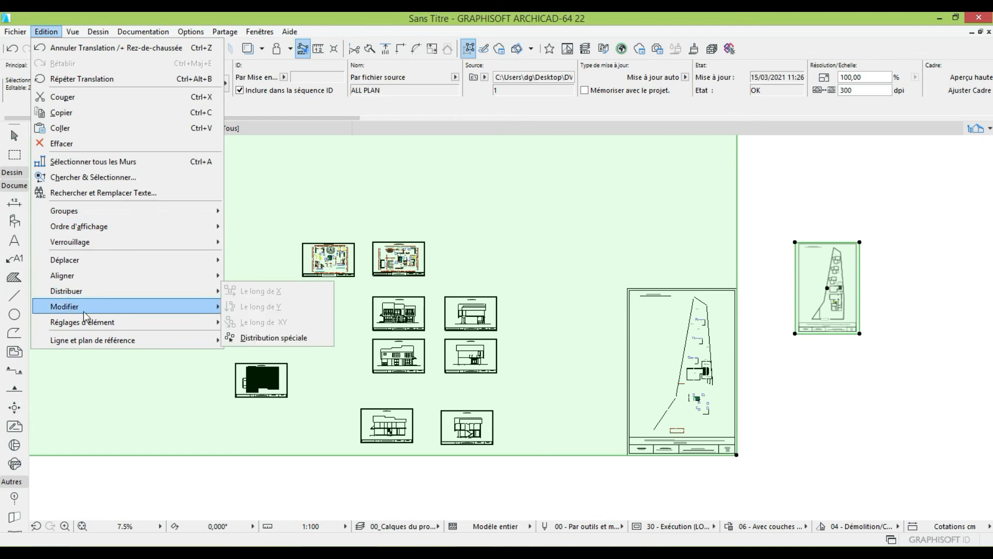
mouse_move(87, 309)
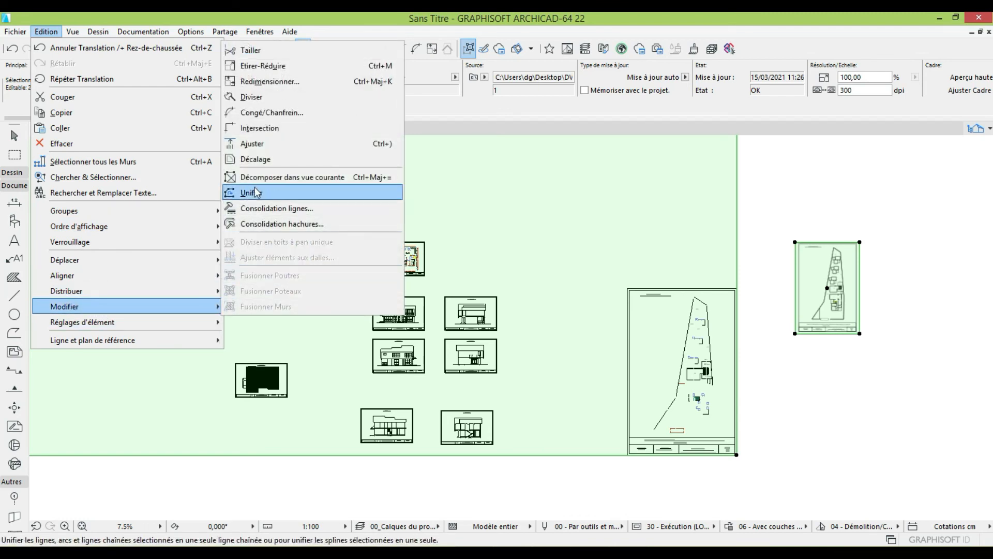
left_click(321, 178)
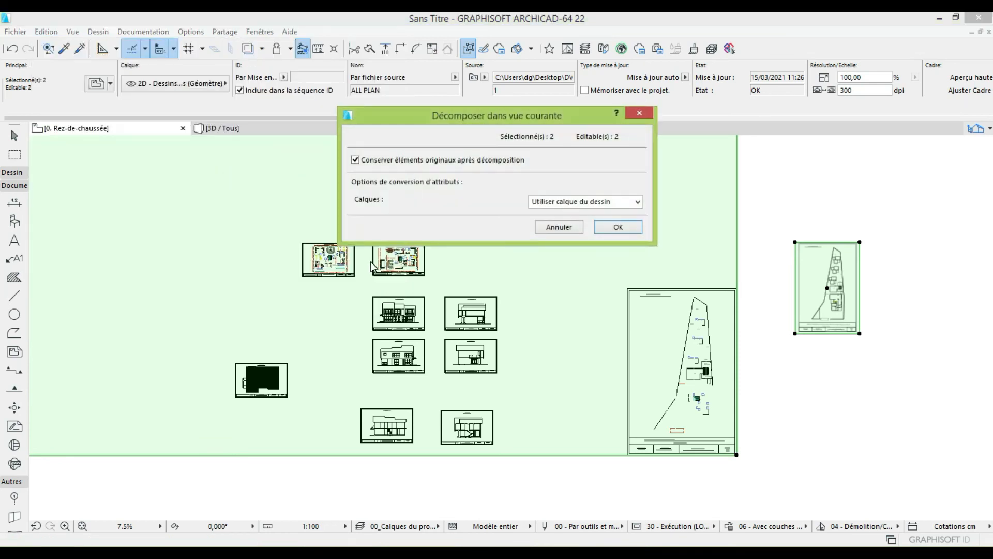
left_click_drag(406, 113, 444, 105)
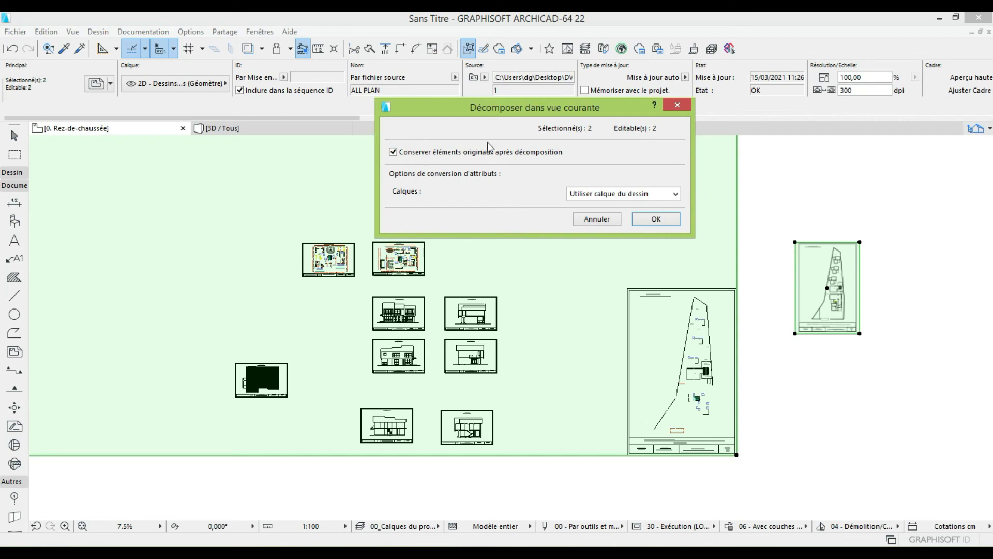
left_click(656, 219)
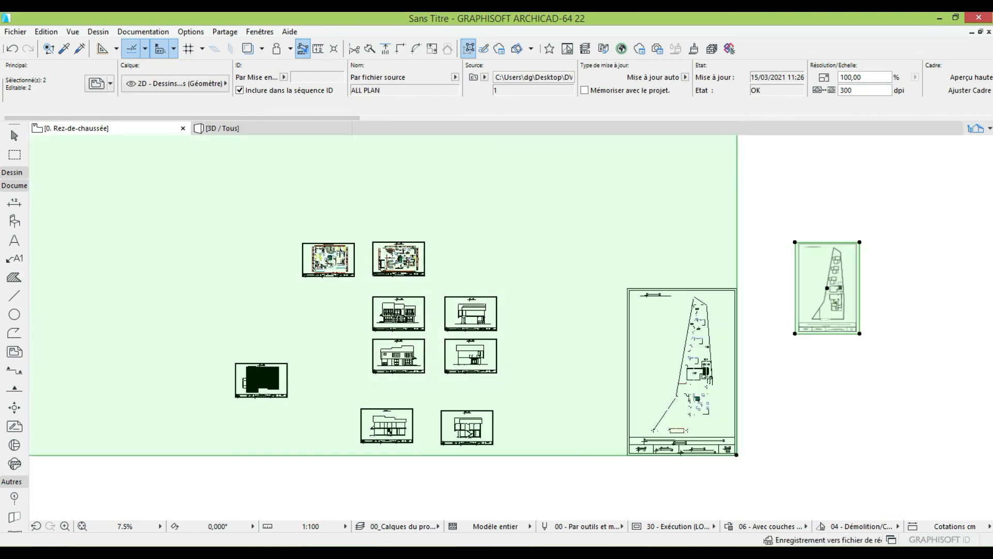
Step: Move the original DWG drawing and PDF page upward, clear of the decomposed elements, and deselect them
scroll(832, 270, "up", 2)
scroll(560, 226, "down", 4)
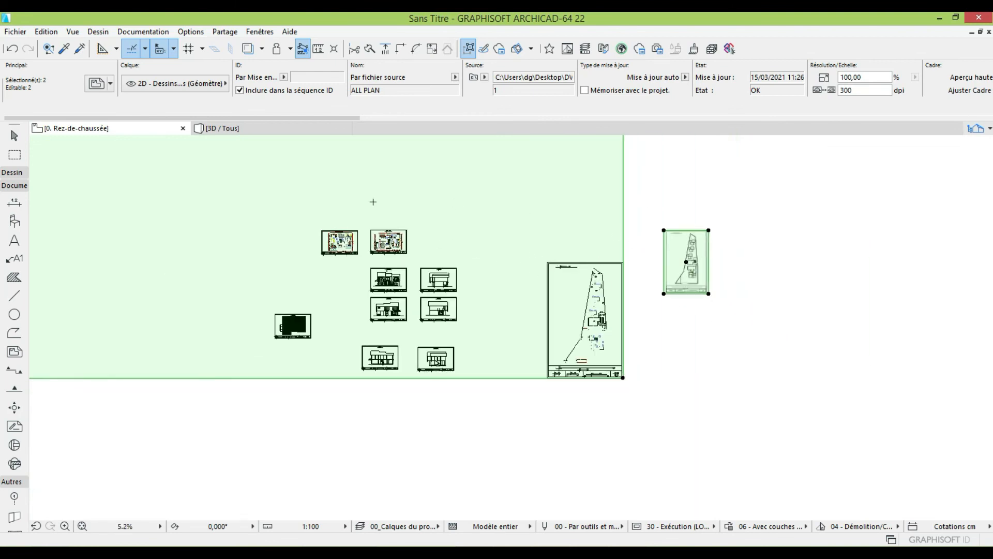
left_click(687, 261)
scroll(639, 262, "down", 3)
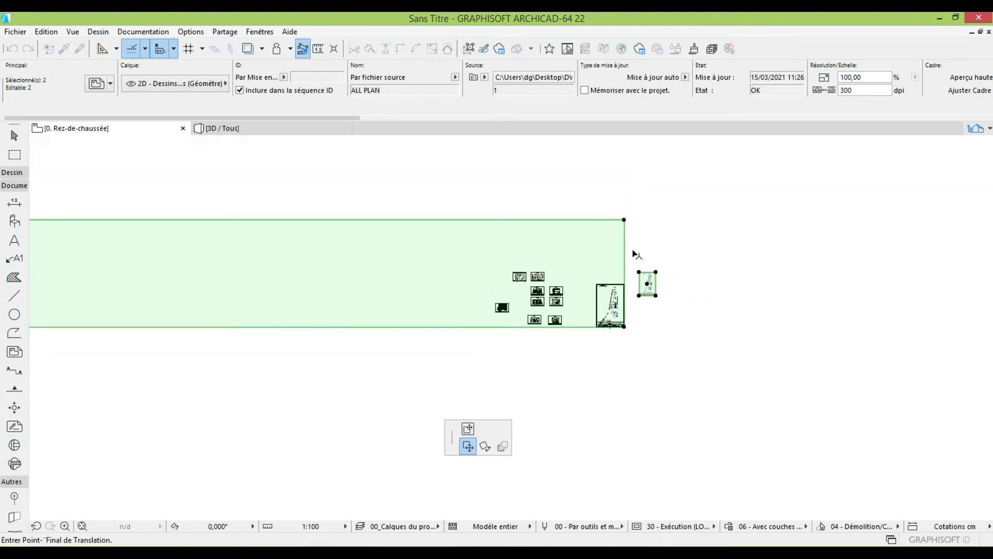
left_click(645, 215)
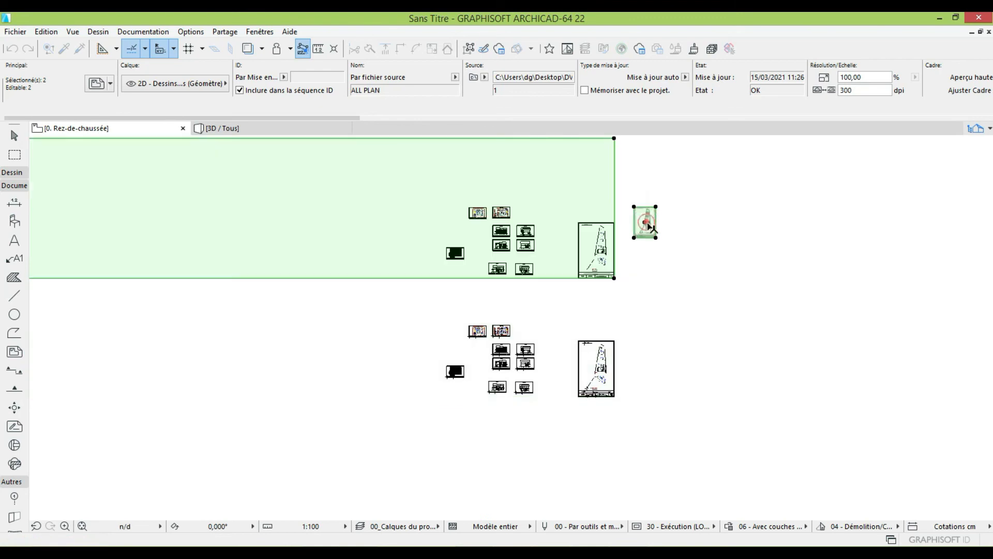
scroll(546, 353, "up", 3)
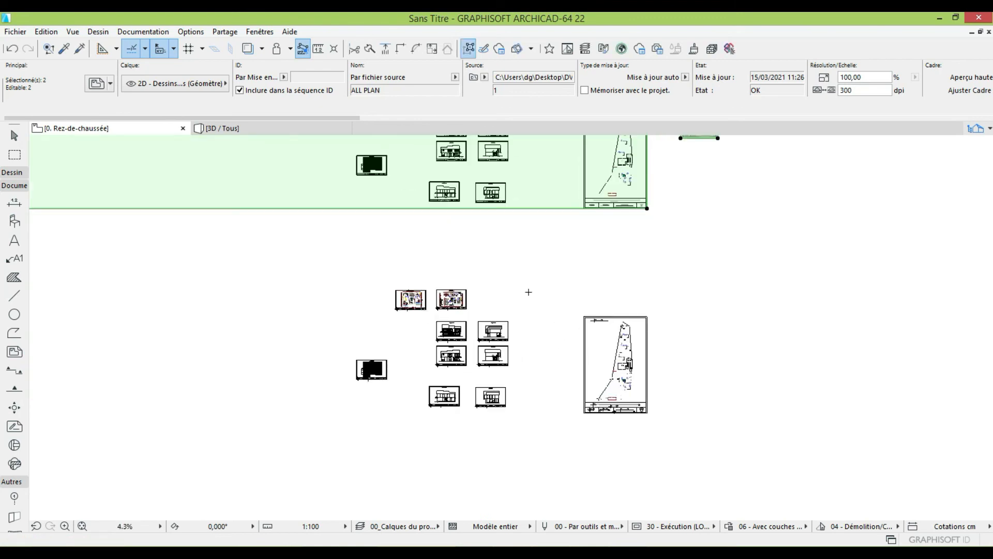
scroll(308, 257, "up", 1)
left_click(191, 250)
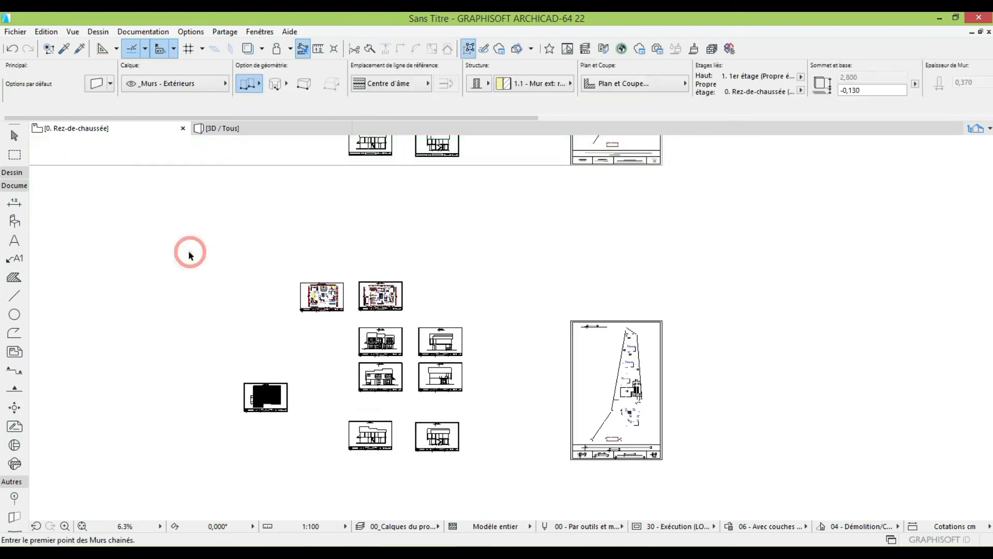
Step: Window-select all the decomposed elements below the original drawings to examine them as separate elements, and clear the selection
left_click(175, 246)
left_click(733, 513)
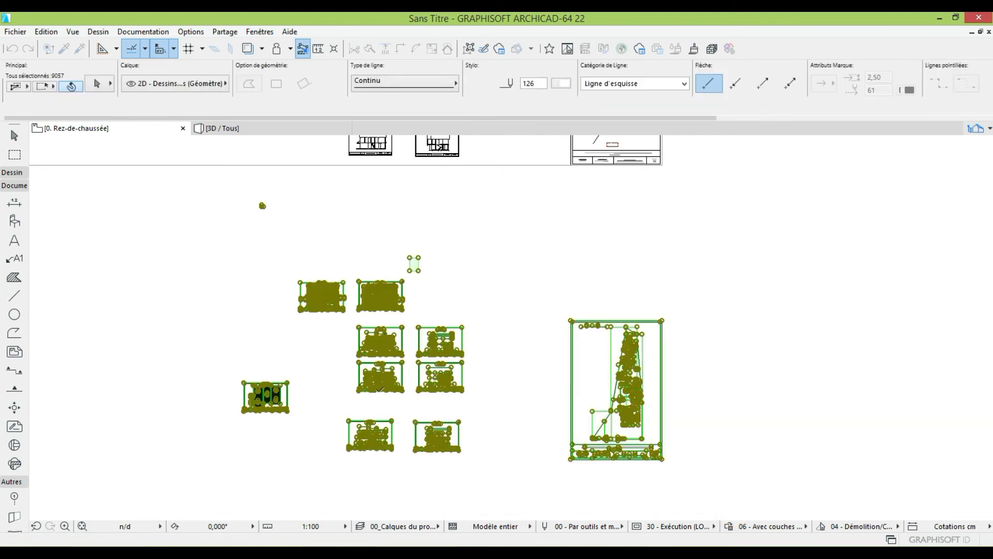
scroll(379, 388, "up", 6)
key("Escape")
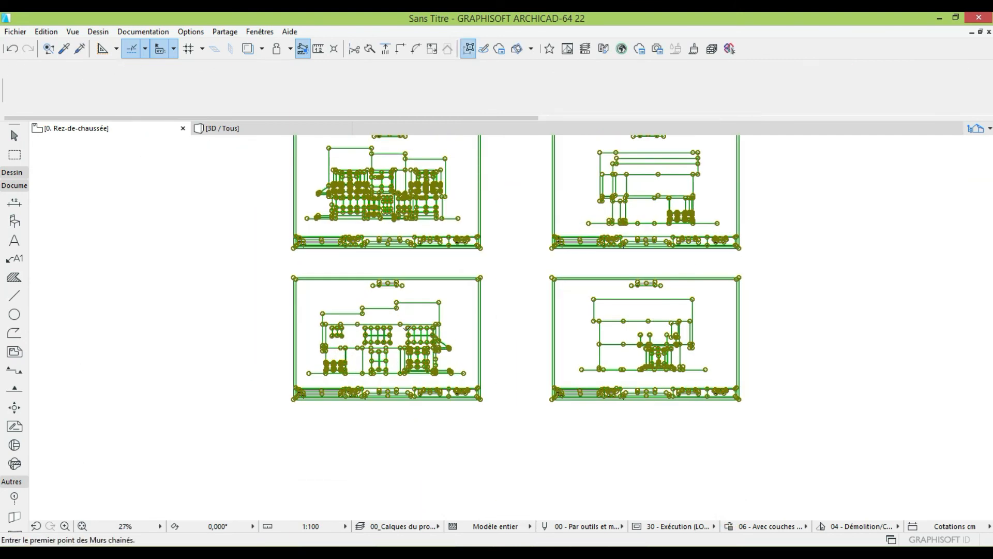
Step: Select the four line segments that form the horizontal line above the upper windows on the FACADE ARRIERE sheet
scroll(409, 330, "up", 10)
left_click(382, 292, "shift")
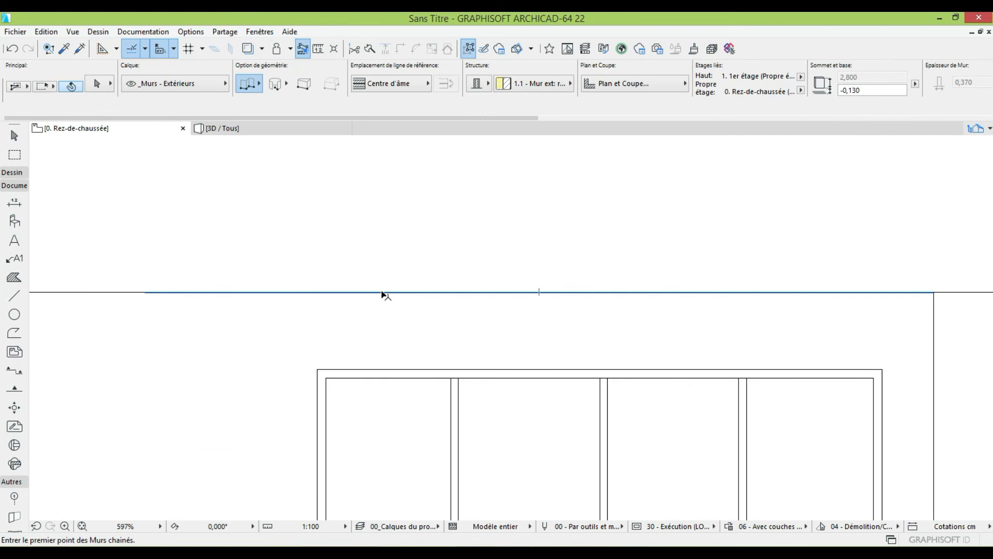
scroll(361, 277, "down", 4)
scroll(431, 294, "up", 2)
left_click(431, 294, "shift")
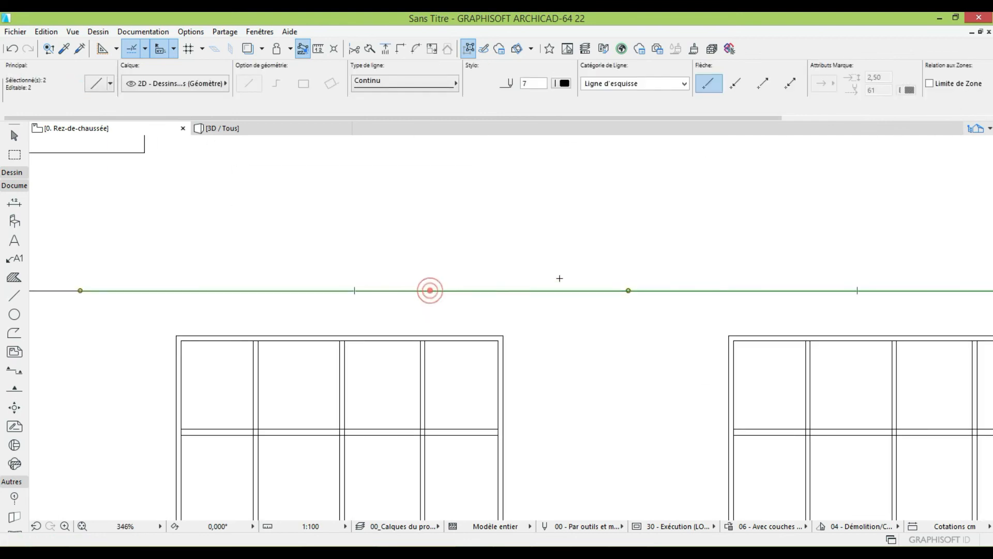
scroll(559, 278, "down", 4)
scroll(587, 273, "up", 3)
left_click(587, 272, "shift")
scroll(585, 269, "down", 2)
scroll(538, 287, "up", 4)
left_click(458, 284, "shift")
scroll(458, 284, "down", 6)
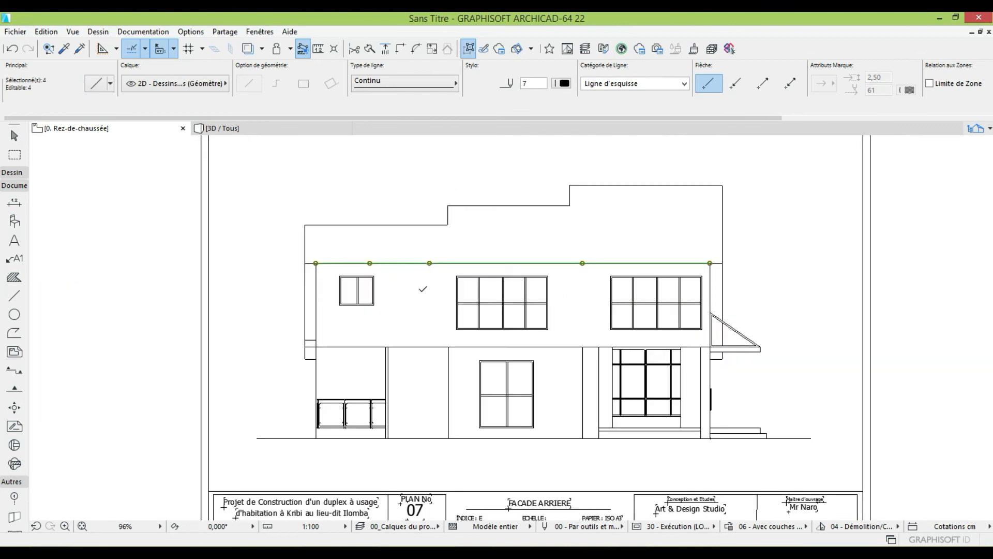
Step: Add the stepped roof outline lines and the ceiling line above the stairwell in COUPE A-A to the selection
scroll(454, 385, "up", 3)
scroll(455, 384, "down", 5)
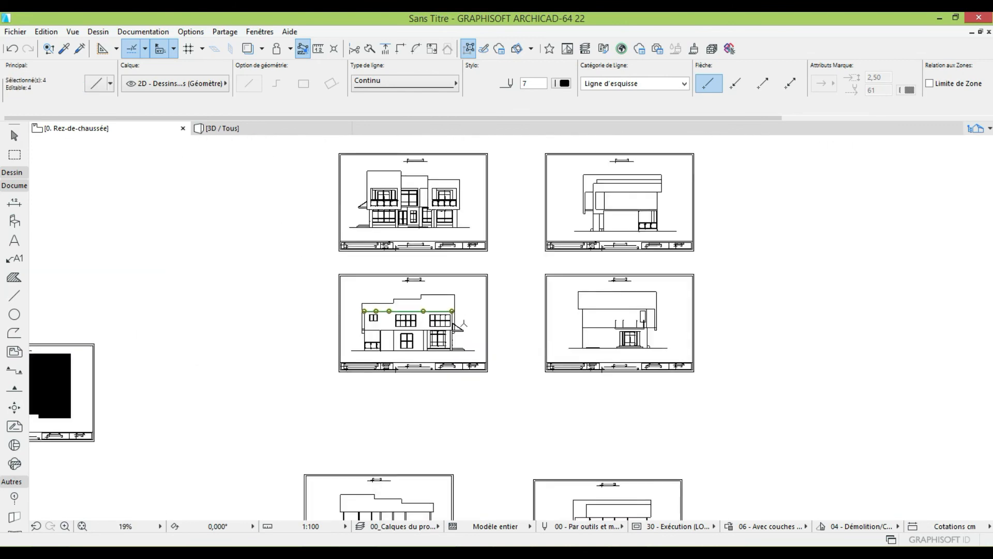
scroll(458, 255, "up", 3)
scroll(462, 253, "down", 4)
scroll(589, 295, "up", 2)
scroll(554, 288, "down", 2)
scroll(523, 329, "up", 8)
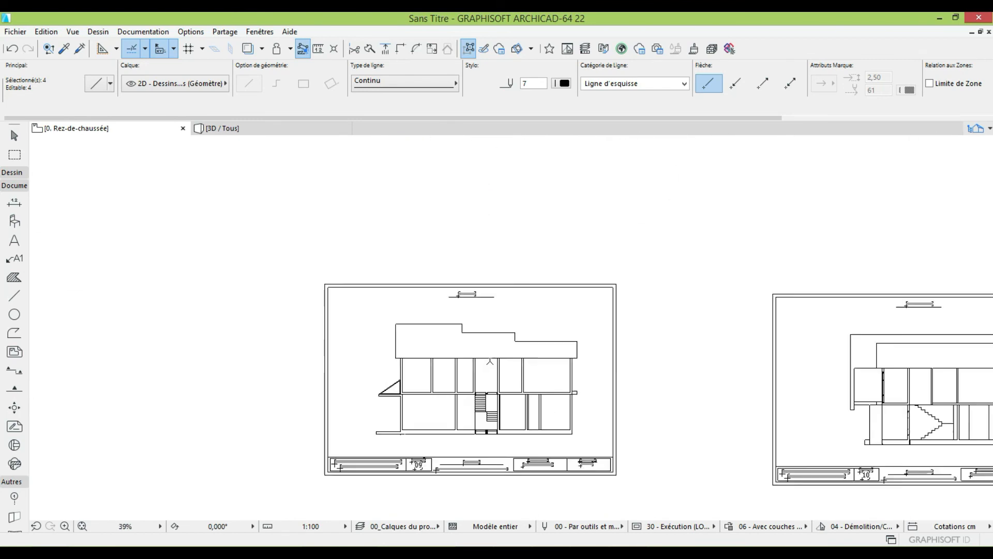
scroll(486, 316, "down", 1)
scroll(460, 352, "up", 1)
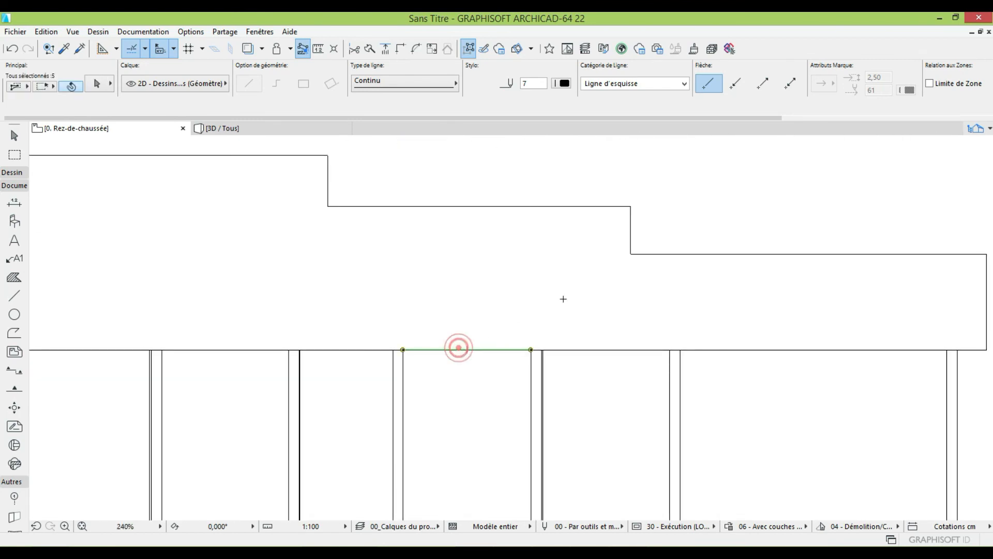
left_click(630, 231, "shift")
left_click(650, 254, "shift")
scroll(372, 278, "down", 2)
scroll(474, 284, "down", 8)
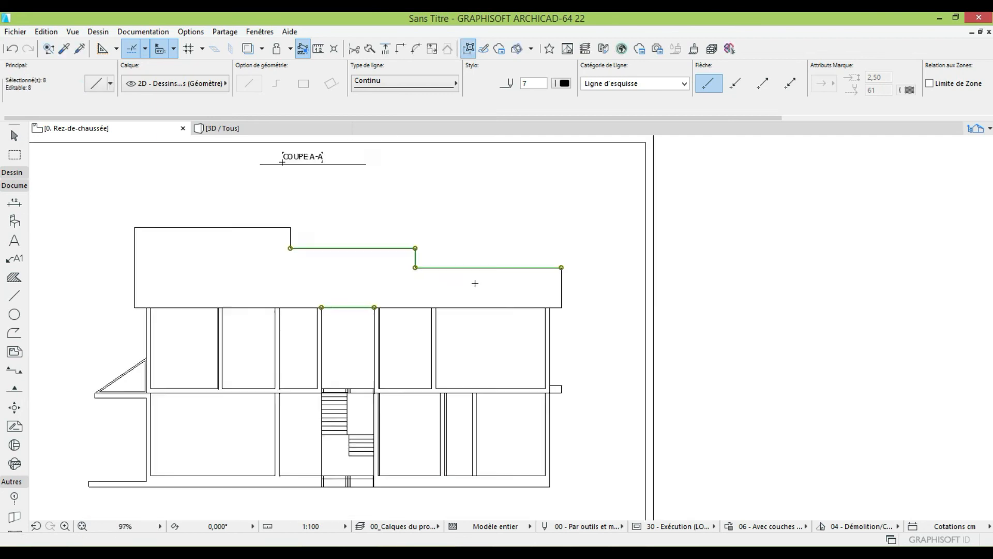
Step: Add the outline of the lower Séjour ouvert and one of the slats beside the Piscine on the site plan to the selection
scroll(765, 262, "up", 8)
left_click(707, 273, "shift")
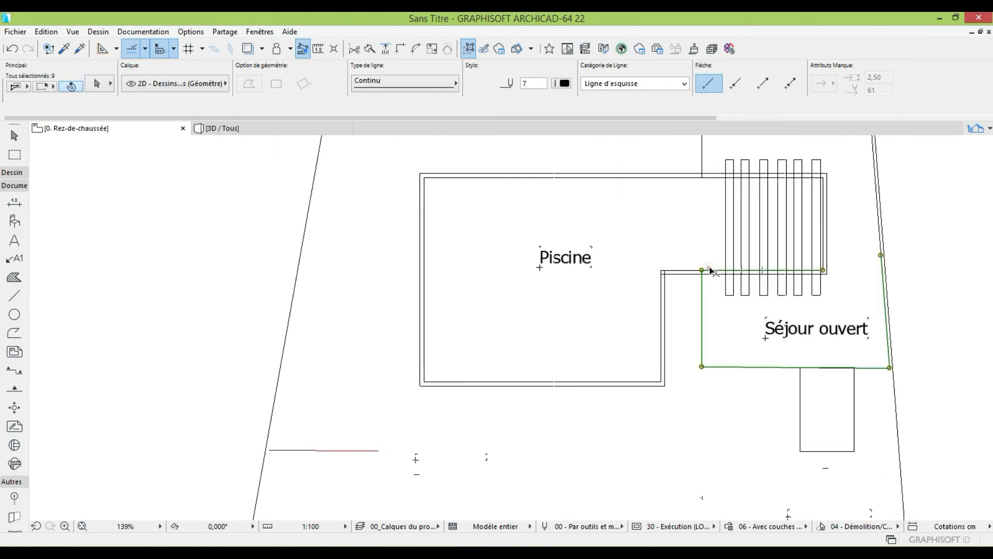
scroll(700, 240, "up", 2)
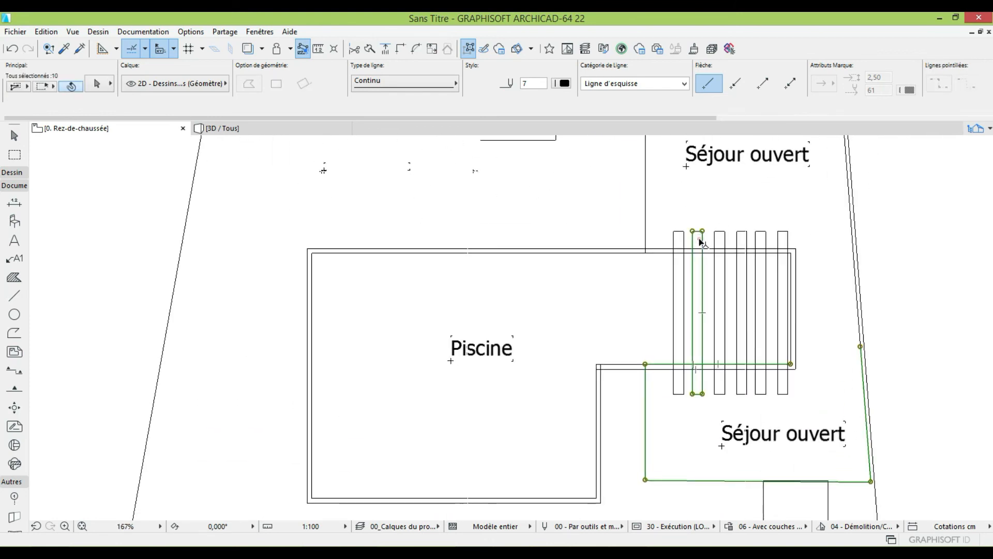
Step: Add the inner and outer line segments along the Piscine's upper edge to the selection, and clear the whole selection
scroll(517, 253, "up", 5)
left_click(457, 255, "shift")
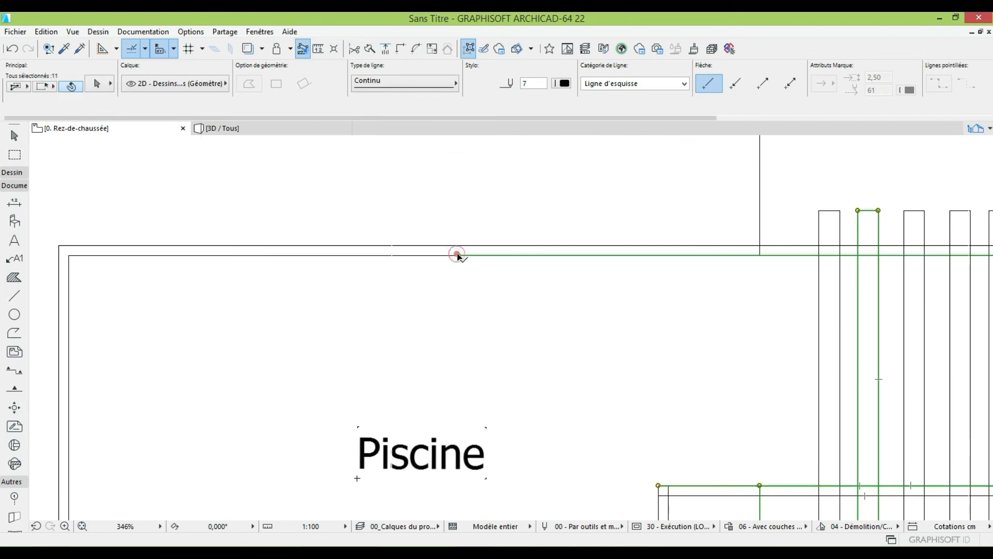
left_click(421, 254, "shift")
left_click(436, 245, "shift")
scroll(678, 264, "down", 2)
scroll(686, 255, "up", 3)
left_click(688, 251, "shift")
scroll(594, 273, "down", 2)
scroll(594, 273, "down", 6)
scroll(595, 272, "up", 7)
left_click(814, 199)
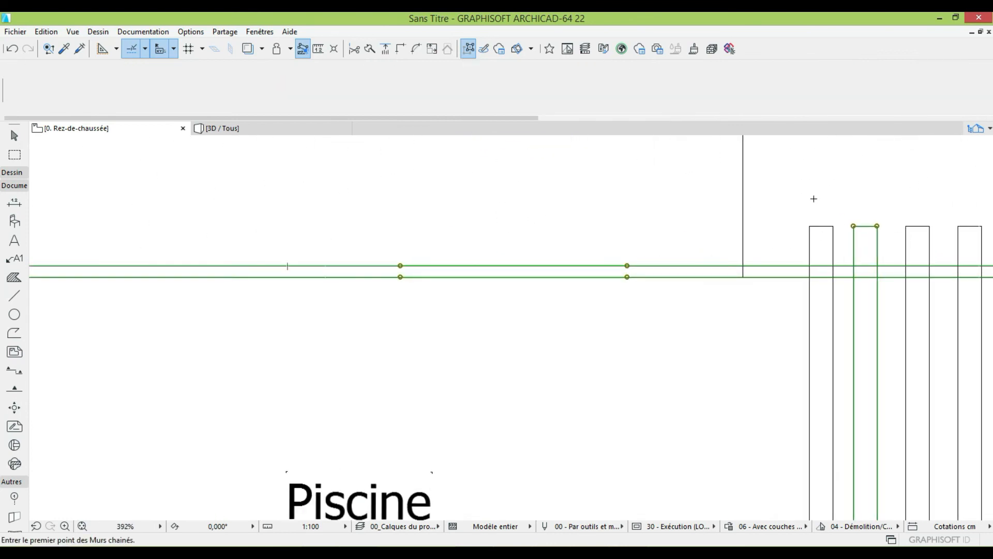